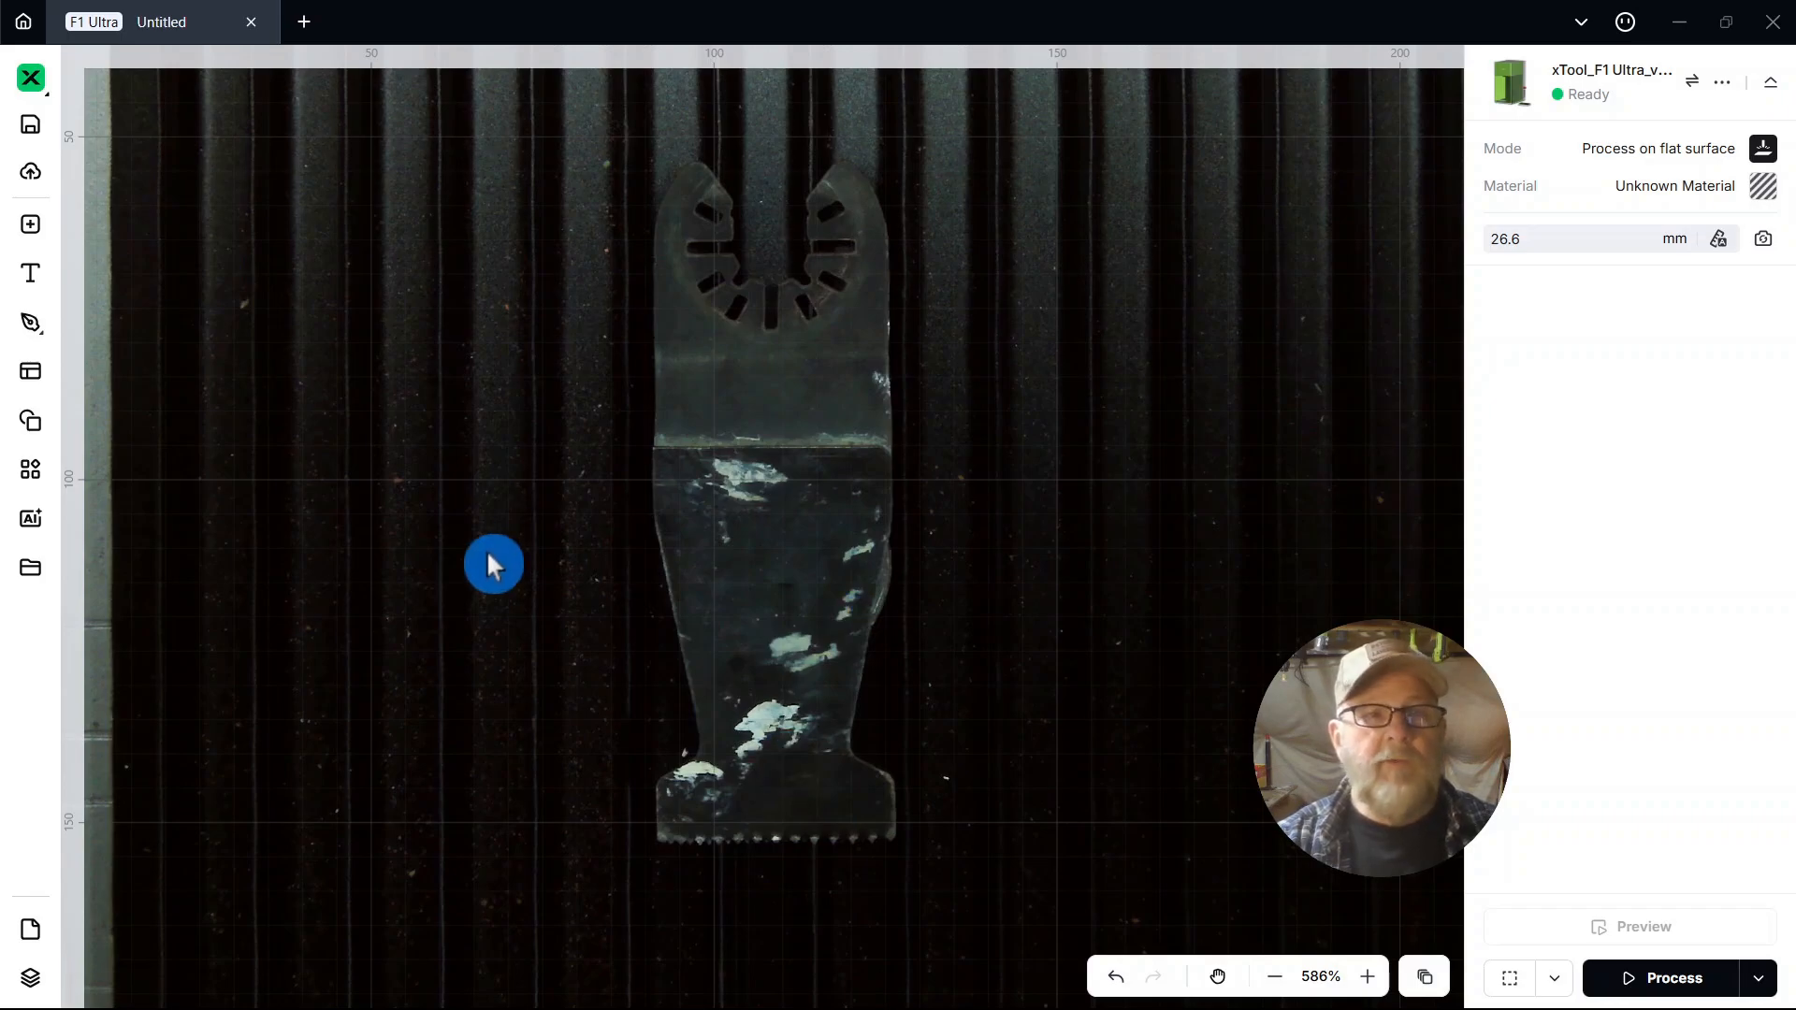
click(41, 341)
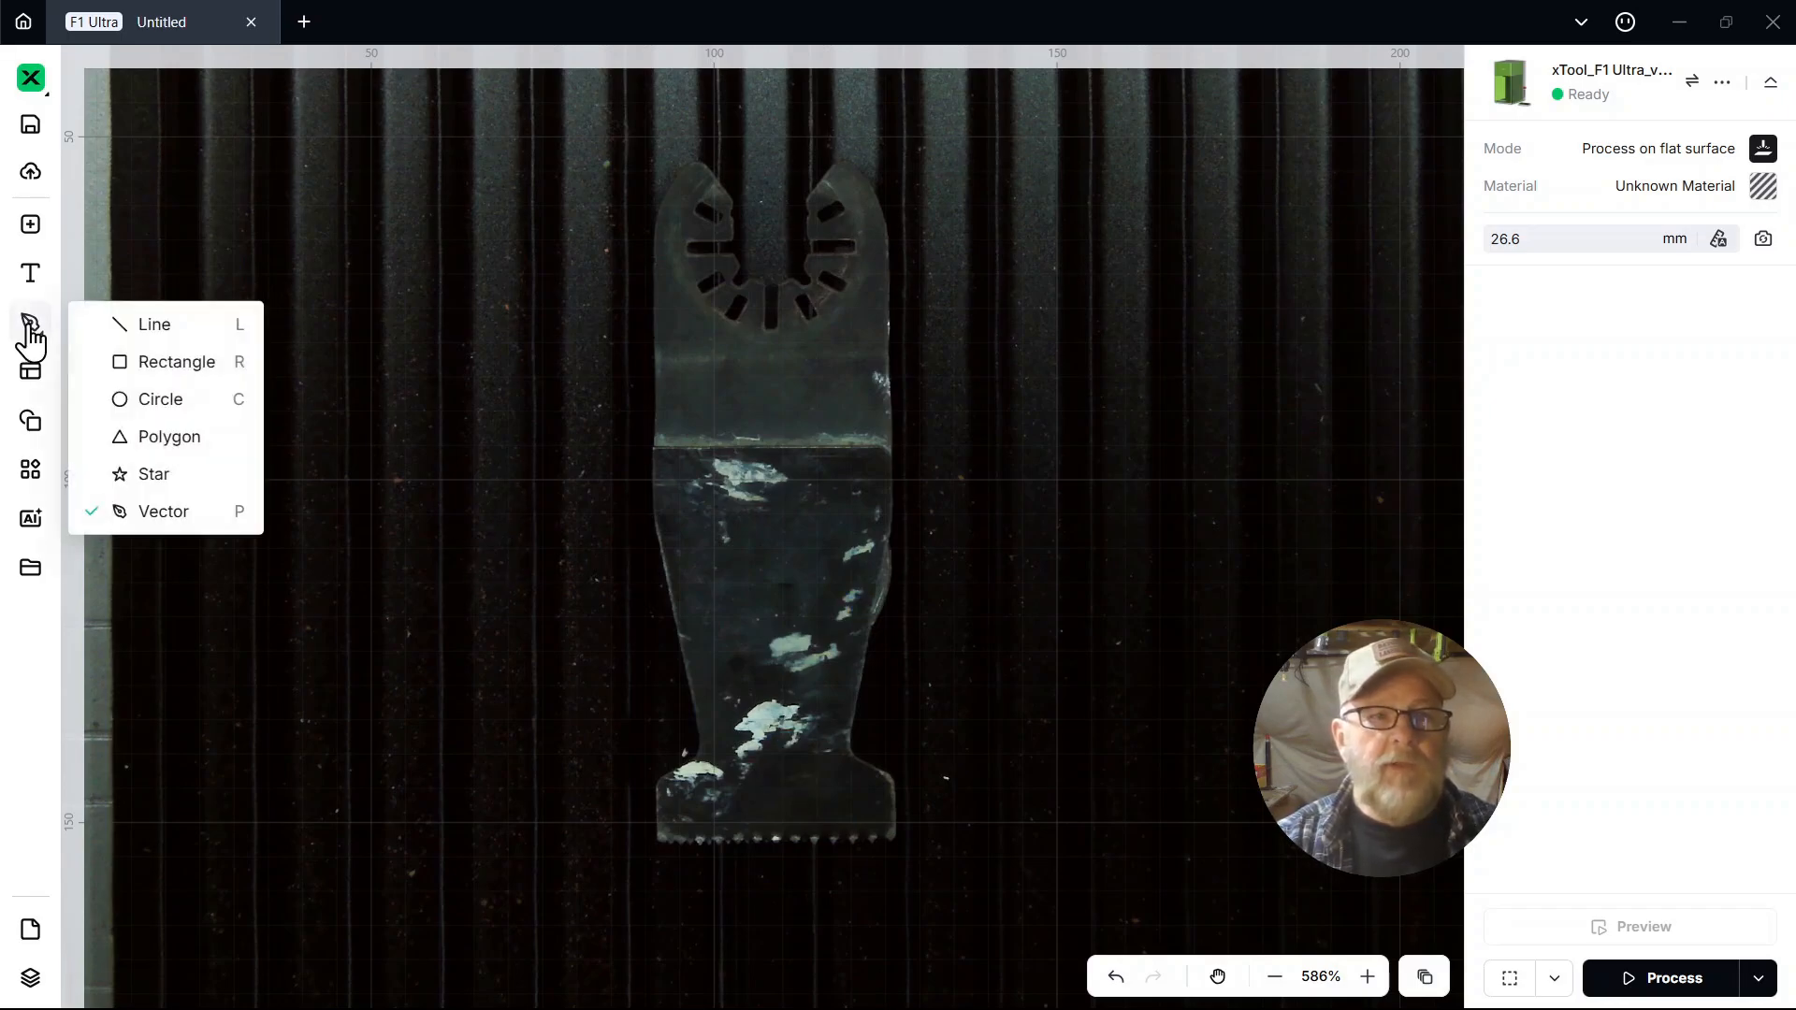
click(126, 364)
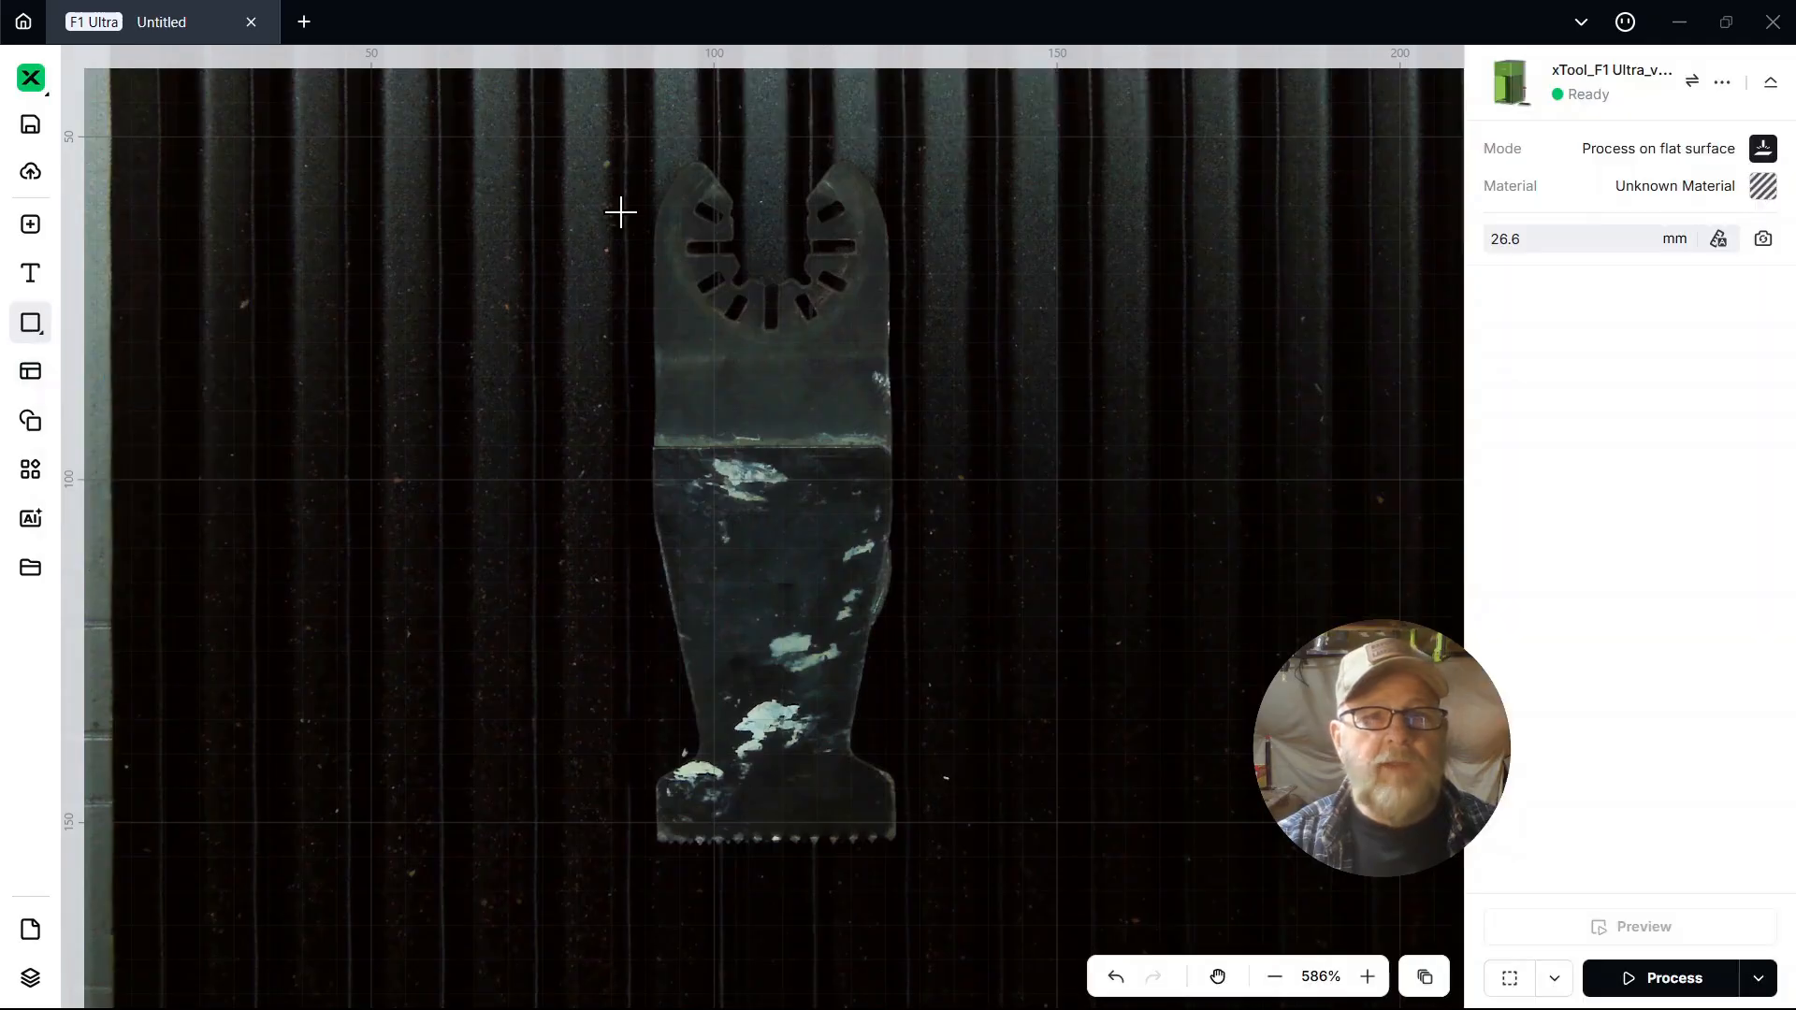
drag(618, 143, 942, 867)
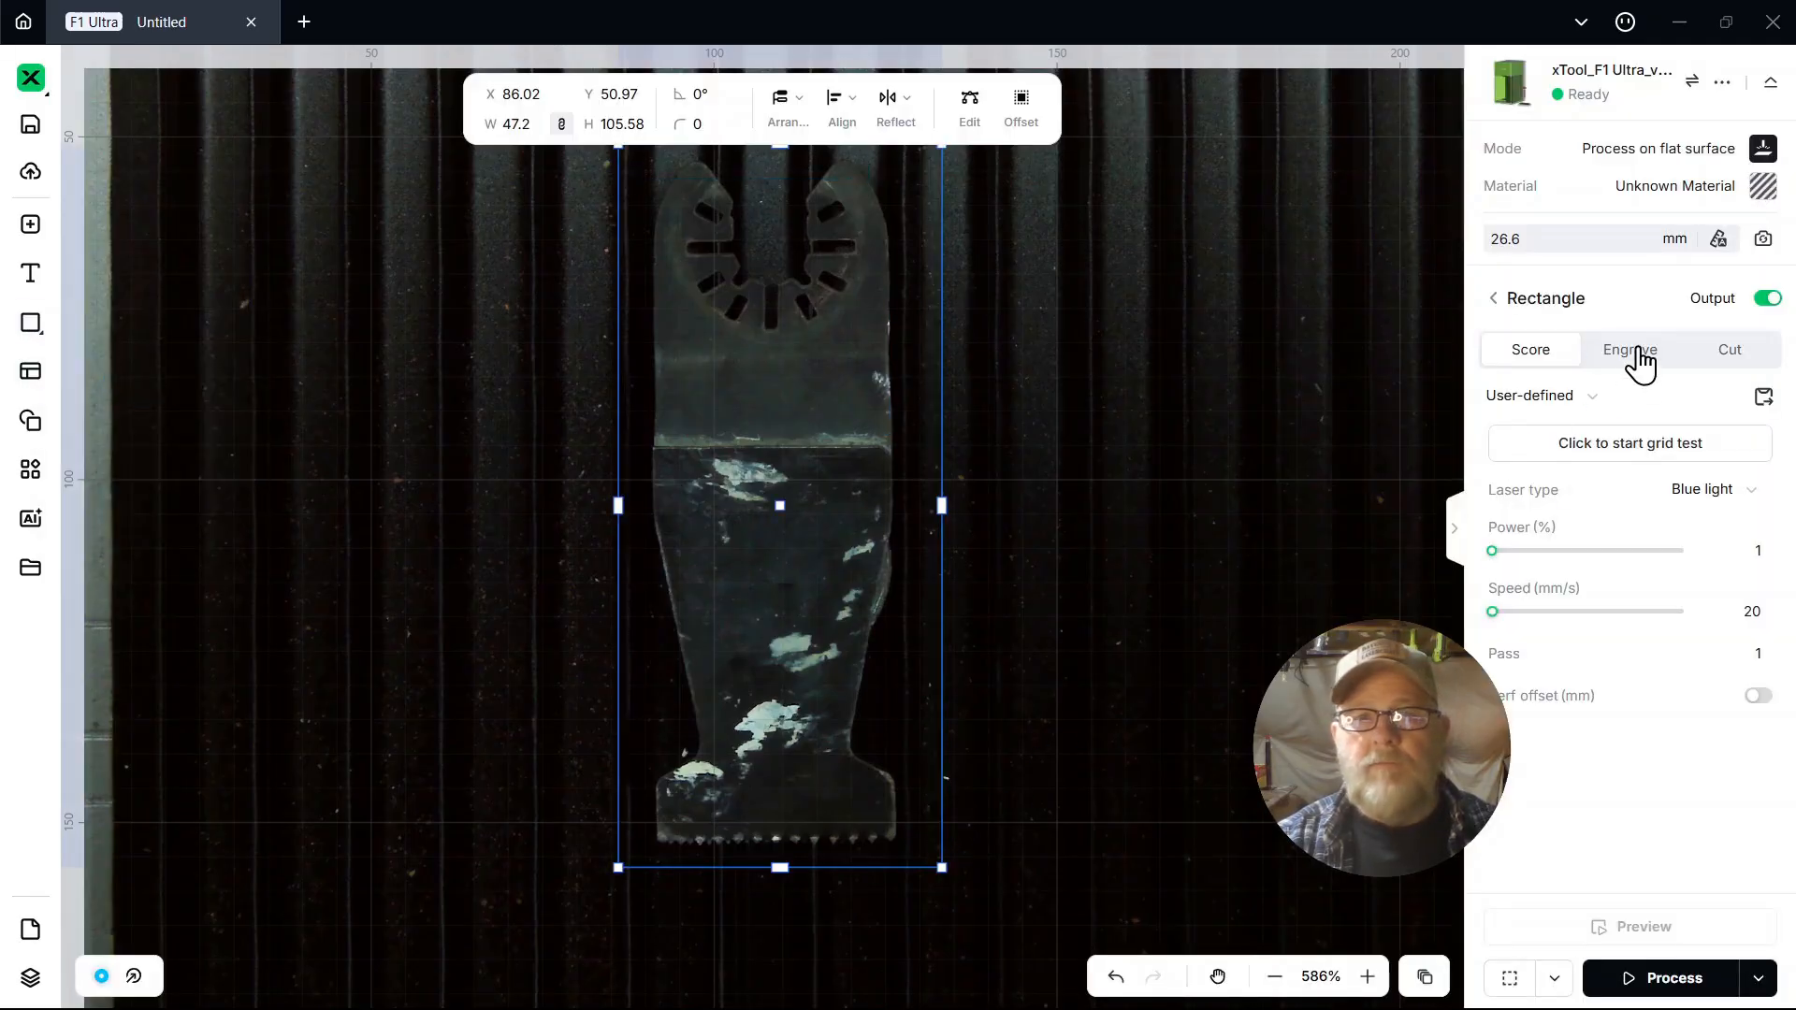
click(1635, 359)
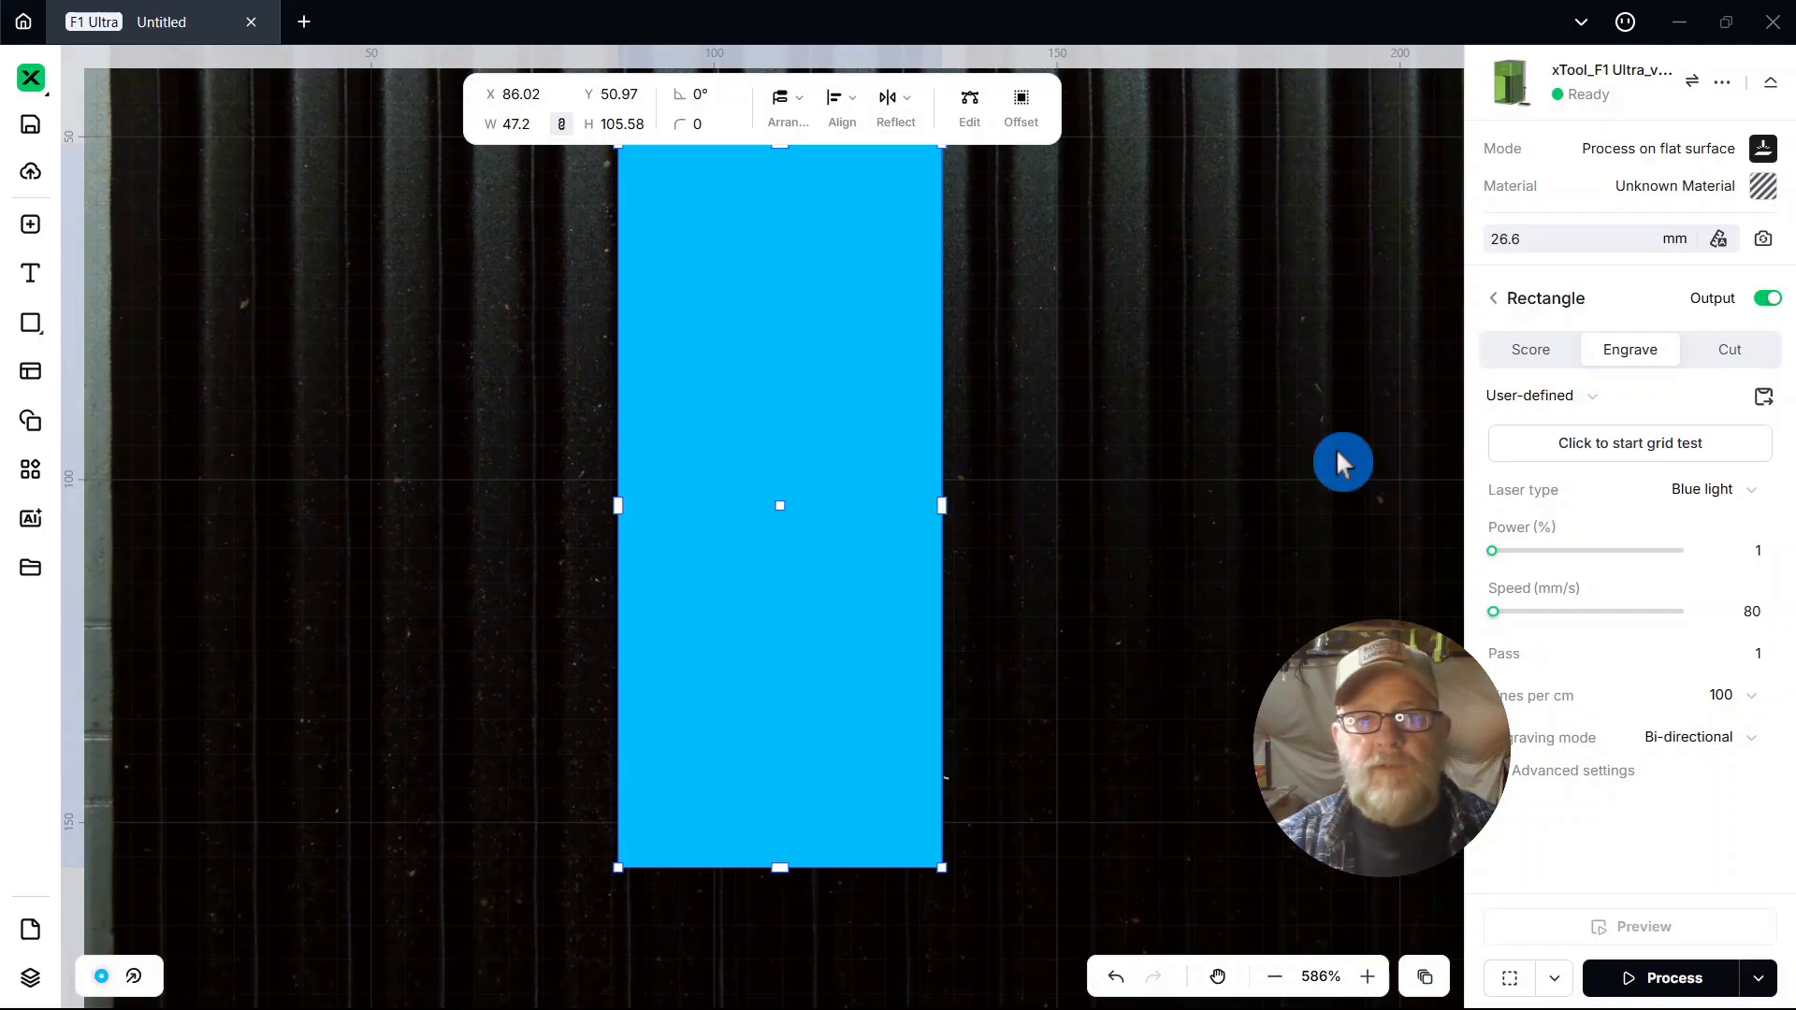
key(Delete)
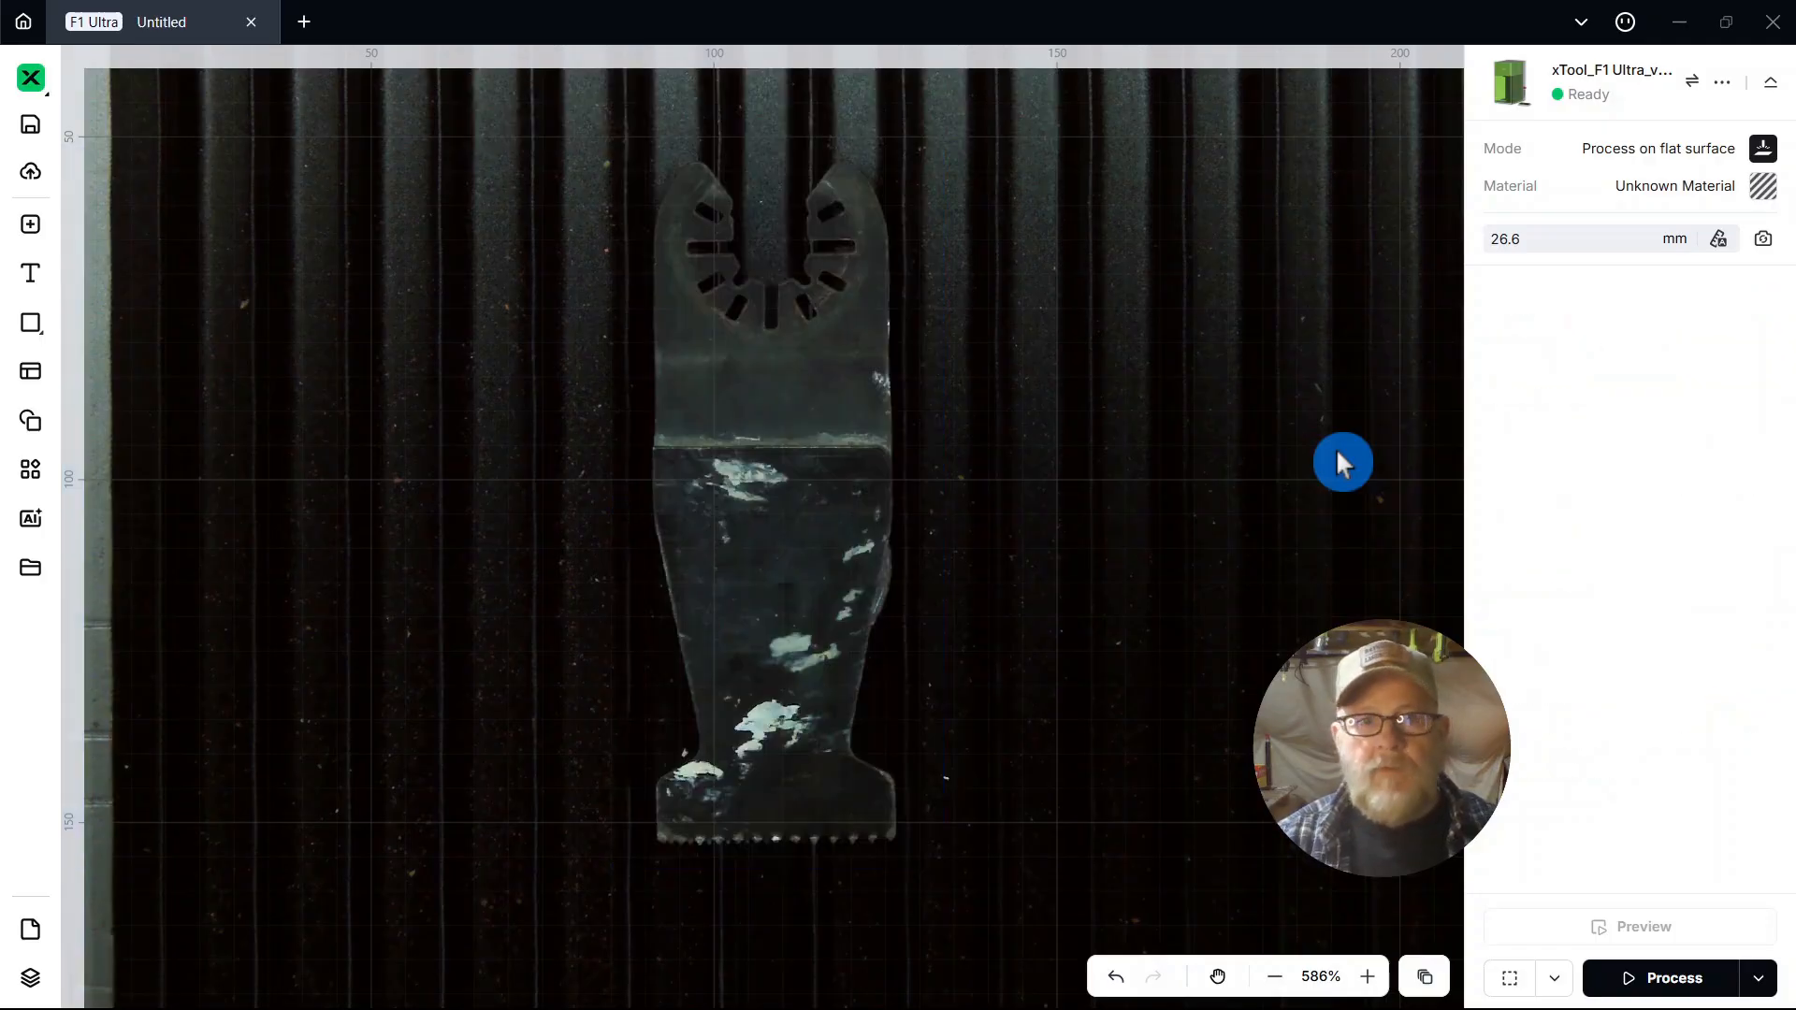
Step: Start a vector path at the tip of the blade's left prong, about X 97, Y 55, and curve it around the prong's outer shoulder
mouse_move(36, 339)
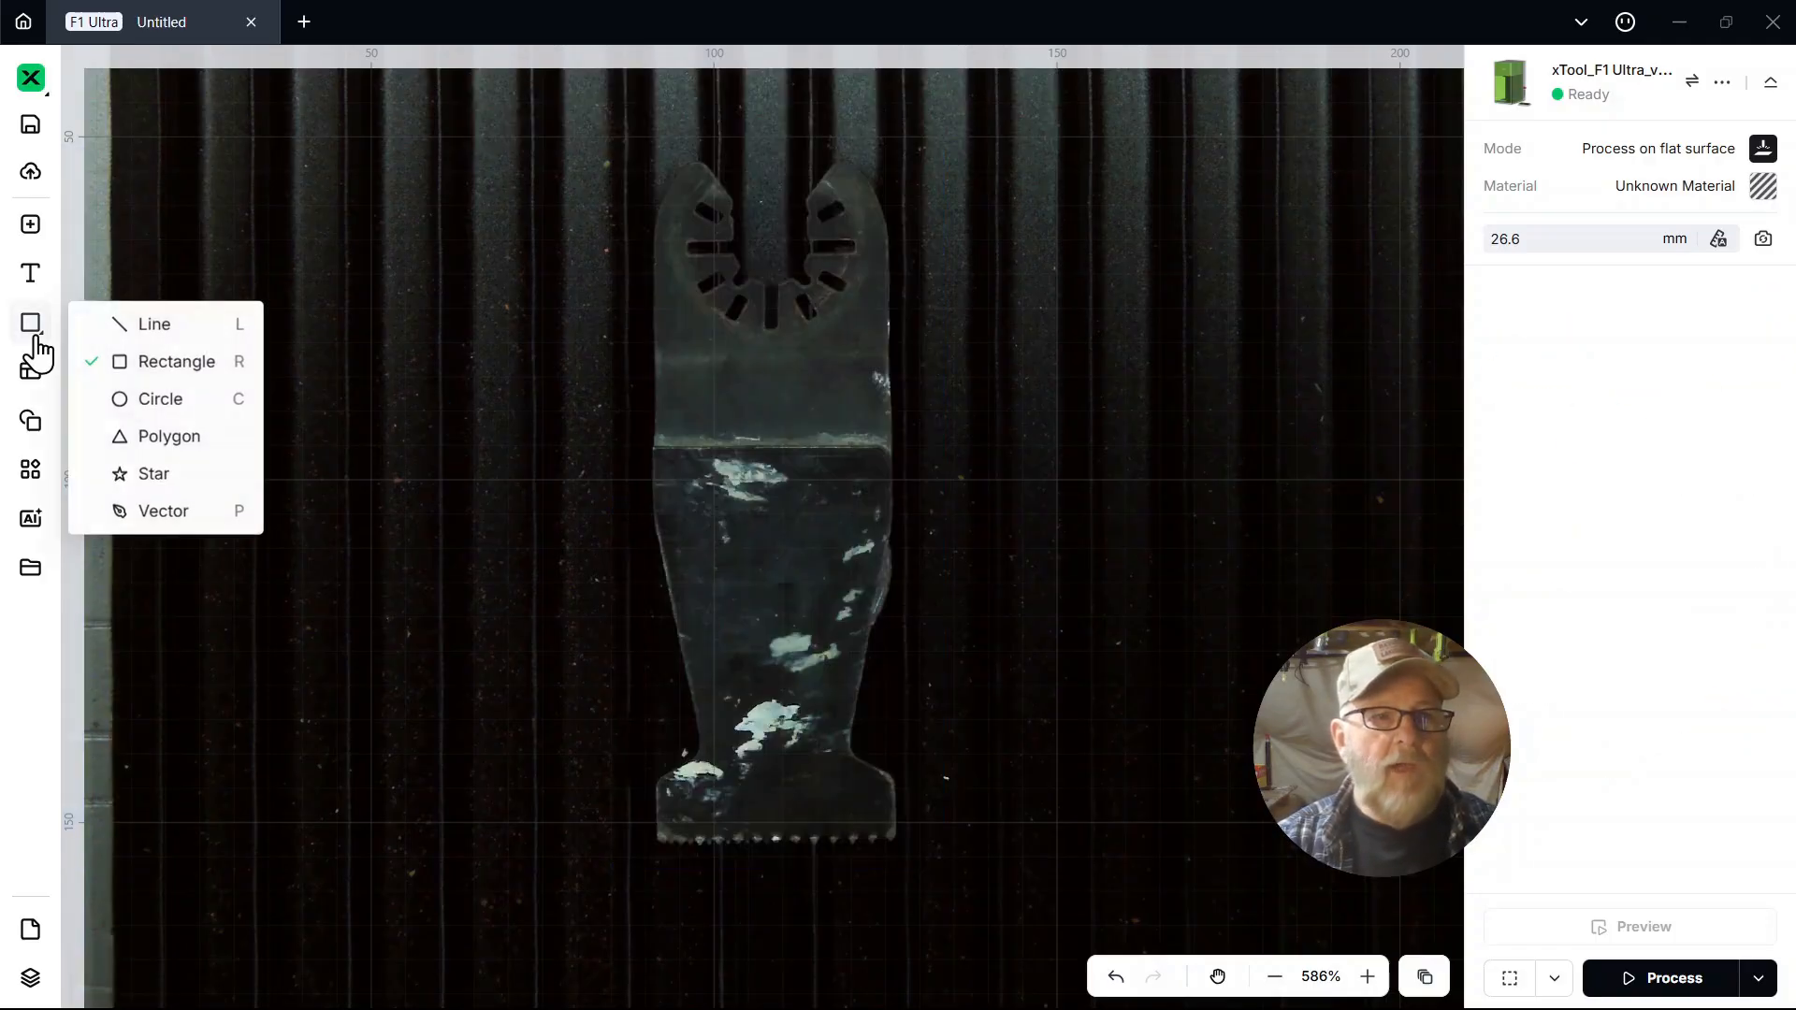
click(153, 512)
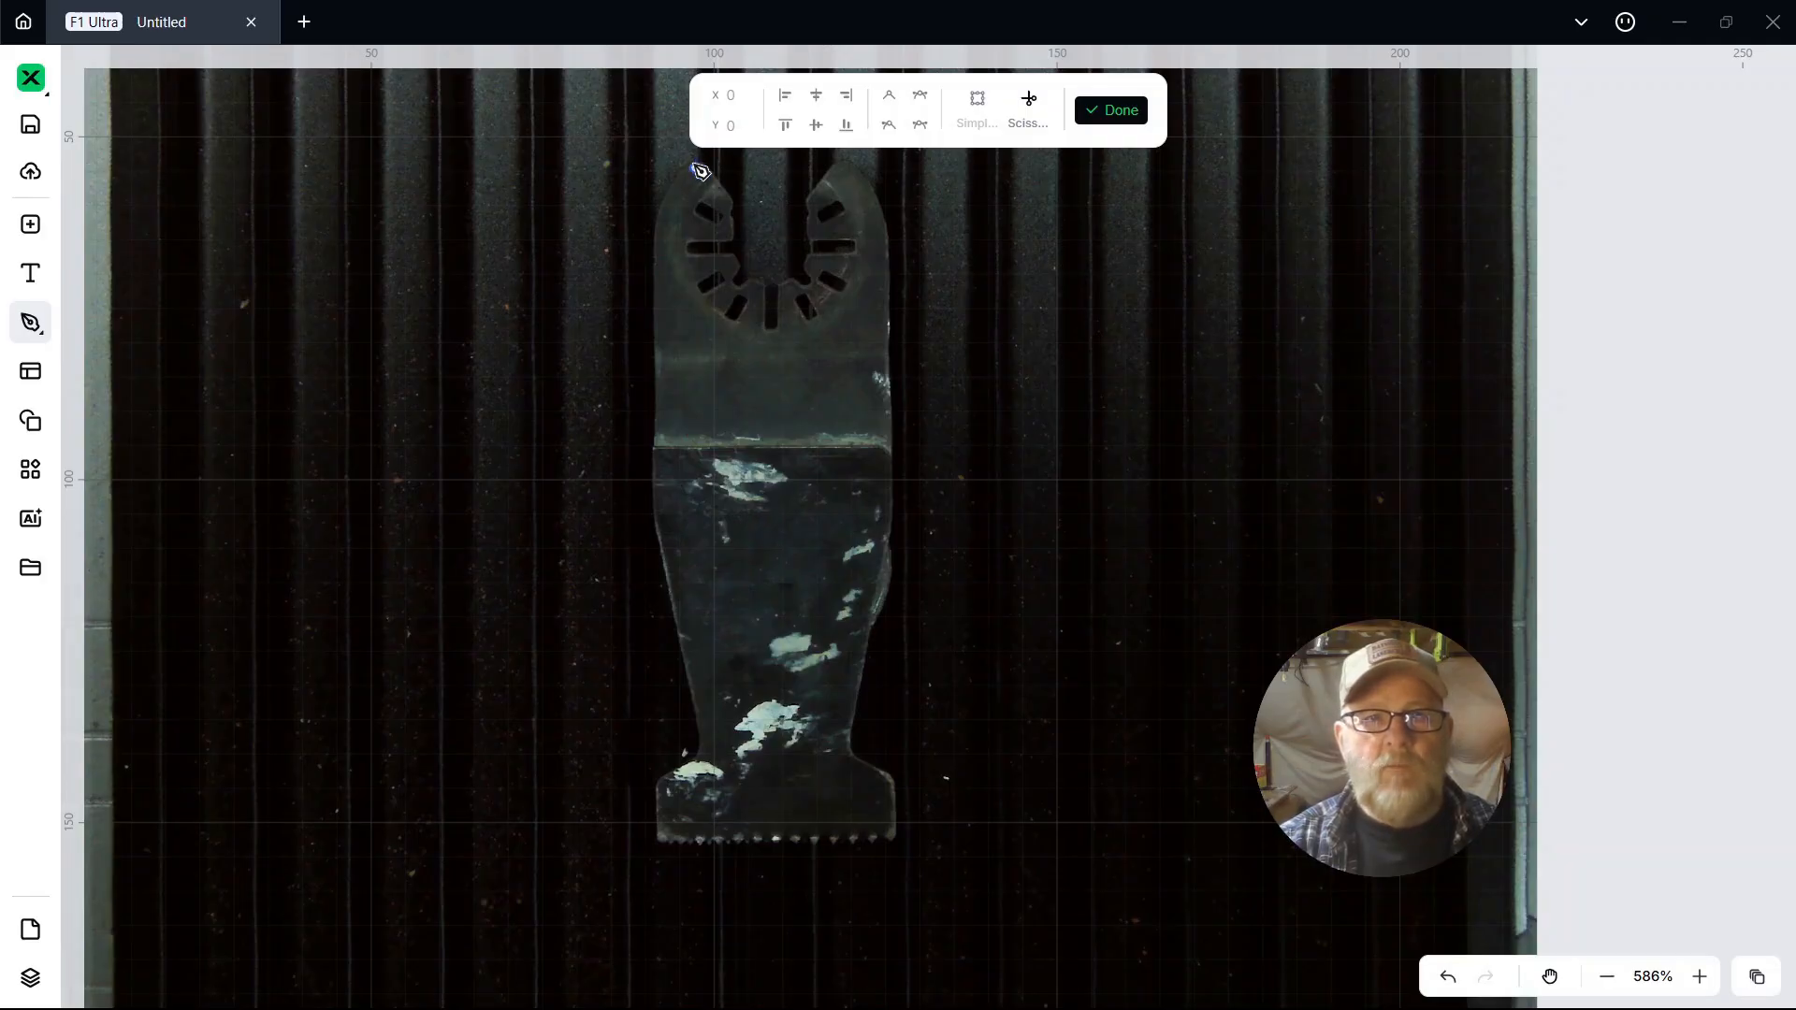
click(695, 168)
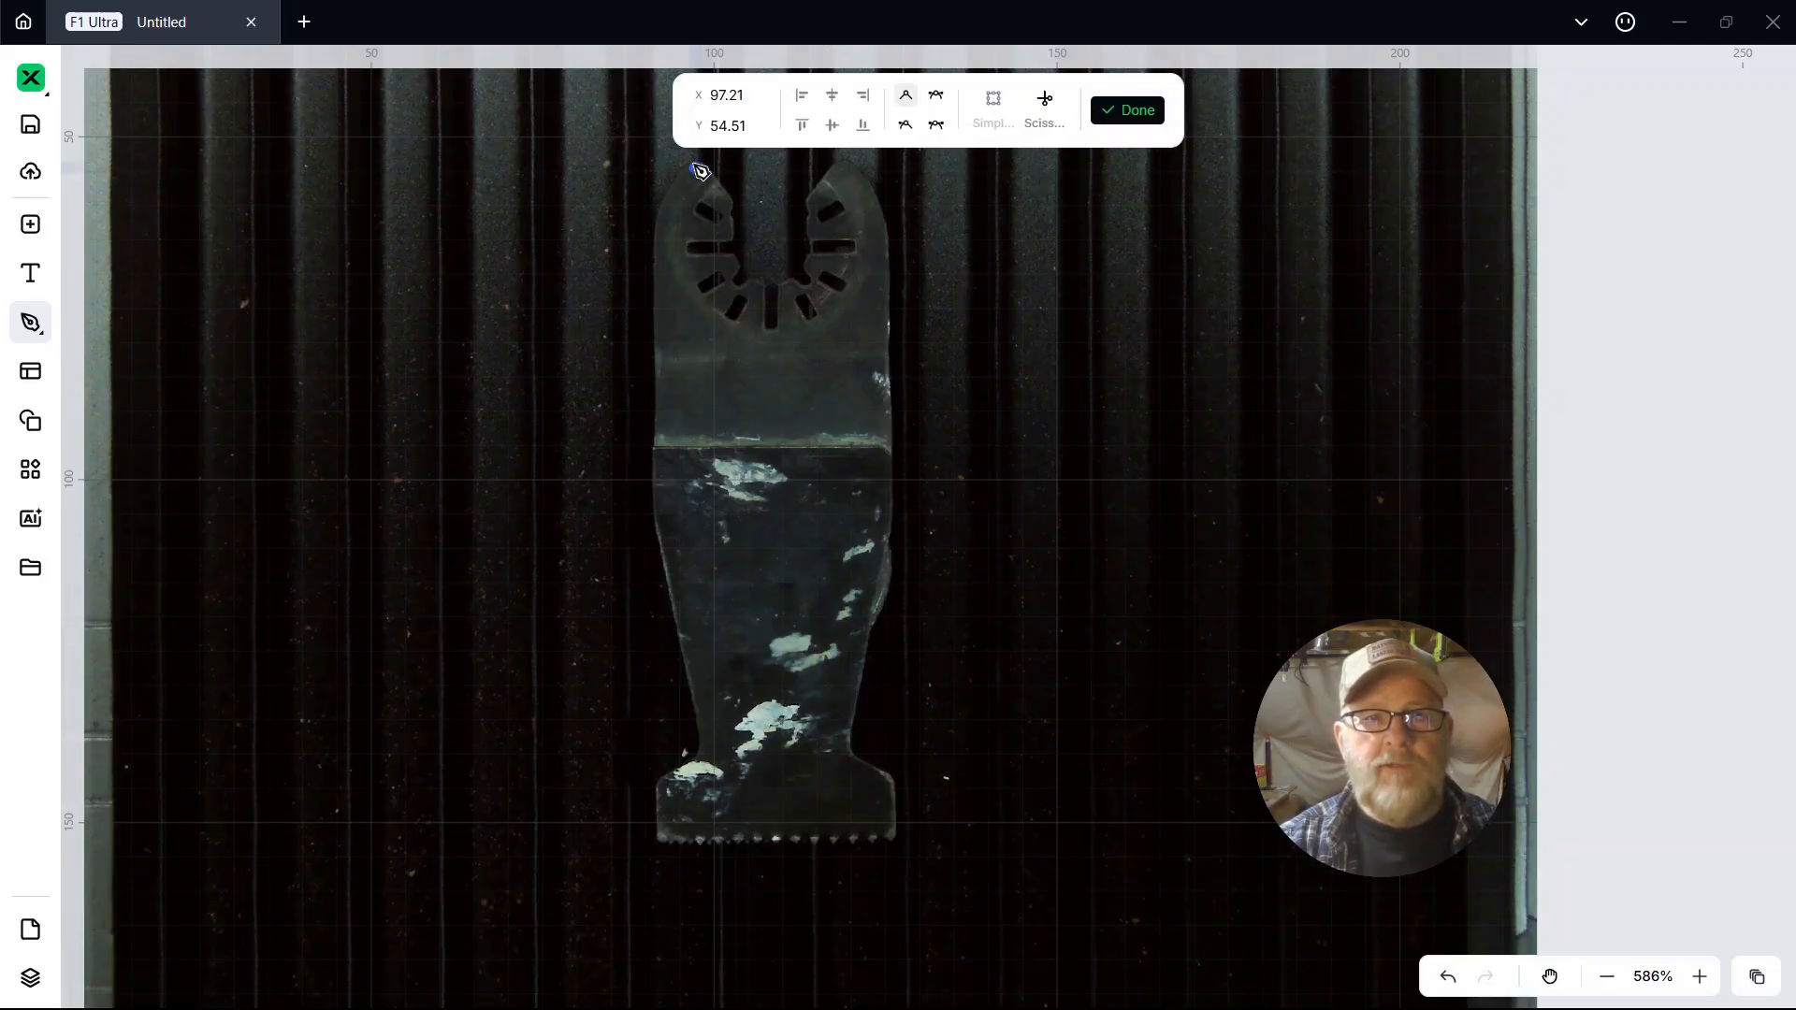
click(657, 210)
drag(663, 213, 663, 237)
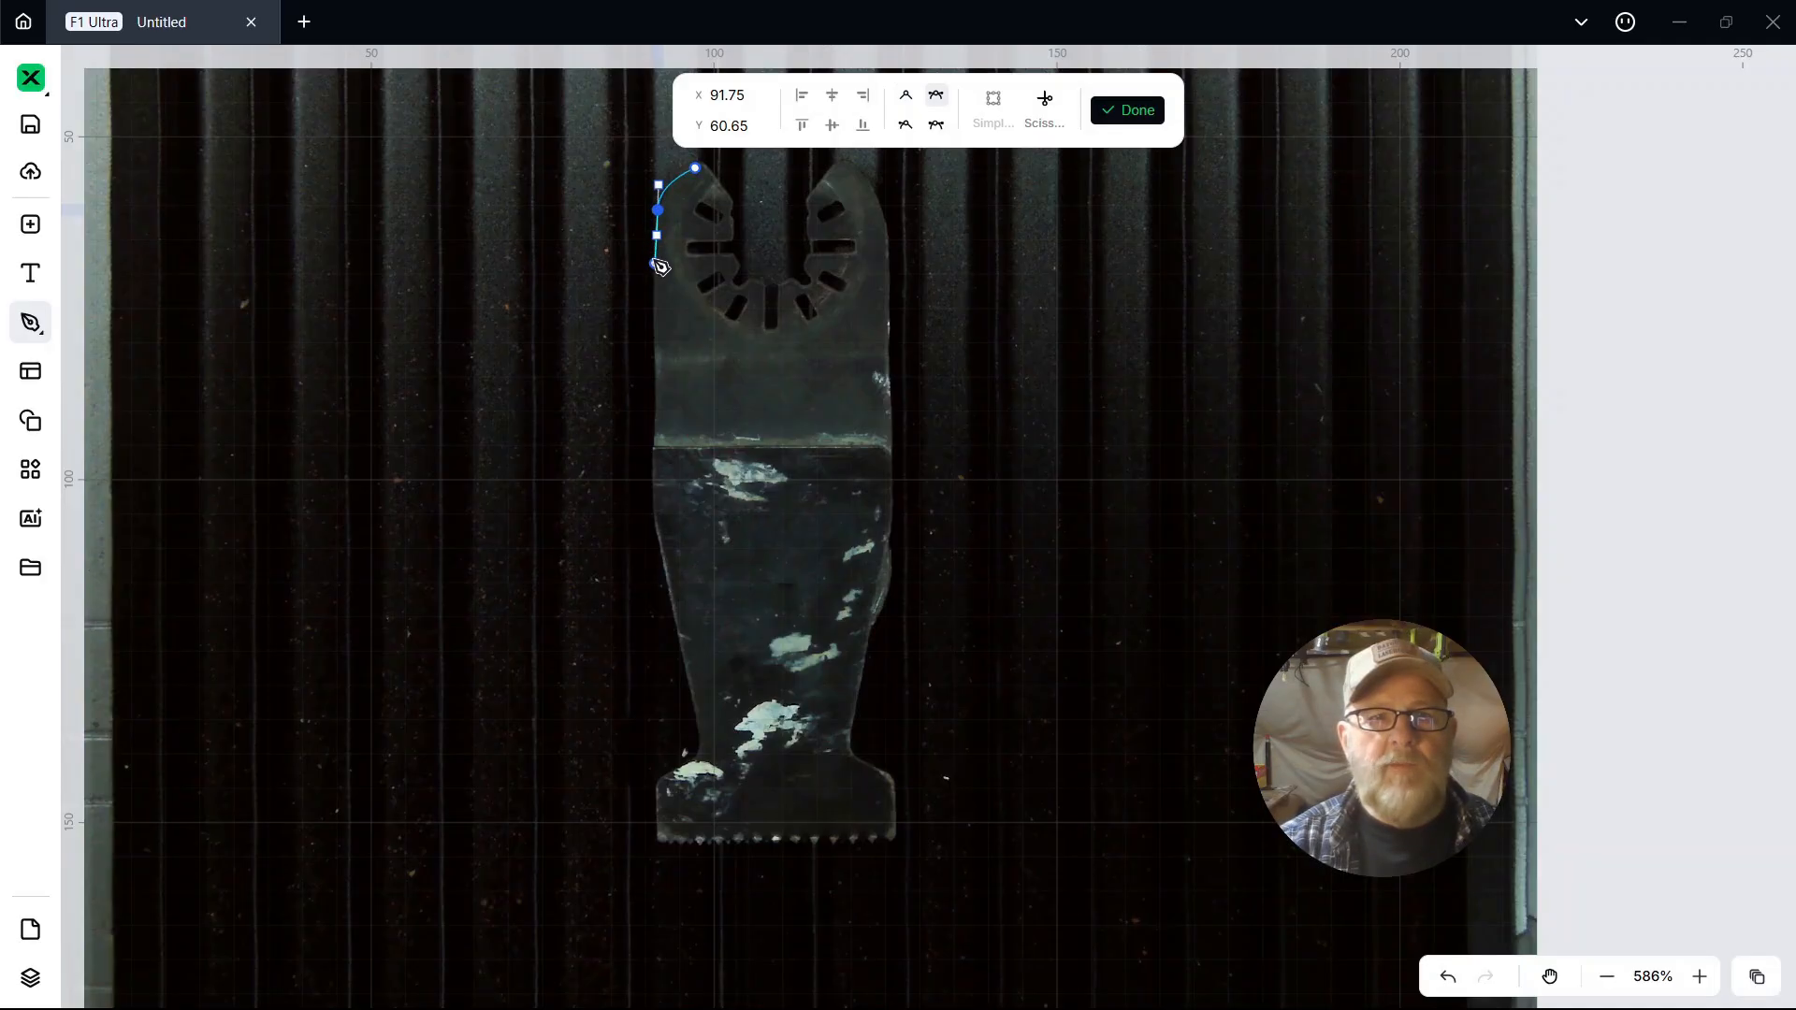
Step: Continue the vector path down the blade's left edge to where the taper begins, at about X 91, Y 105
click(656, 265)
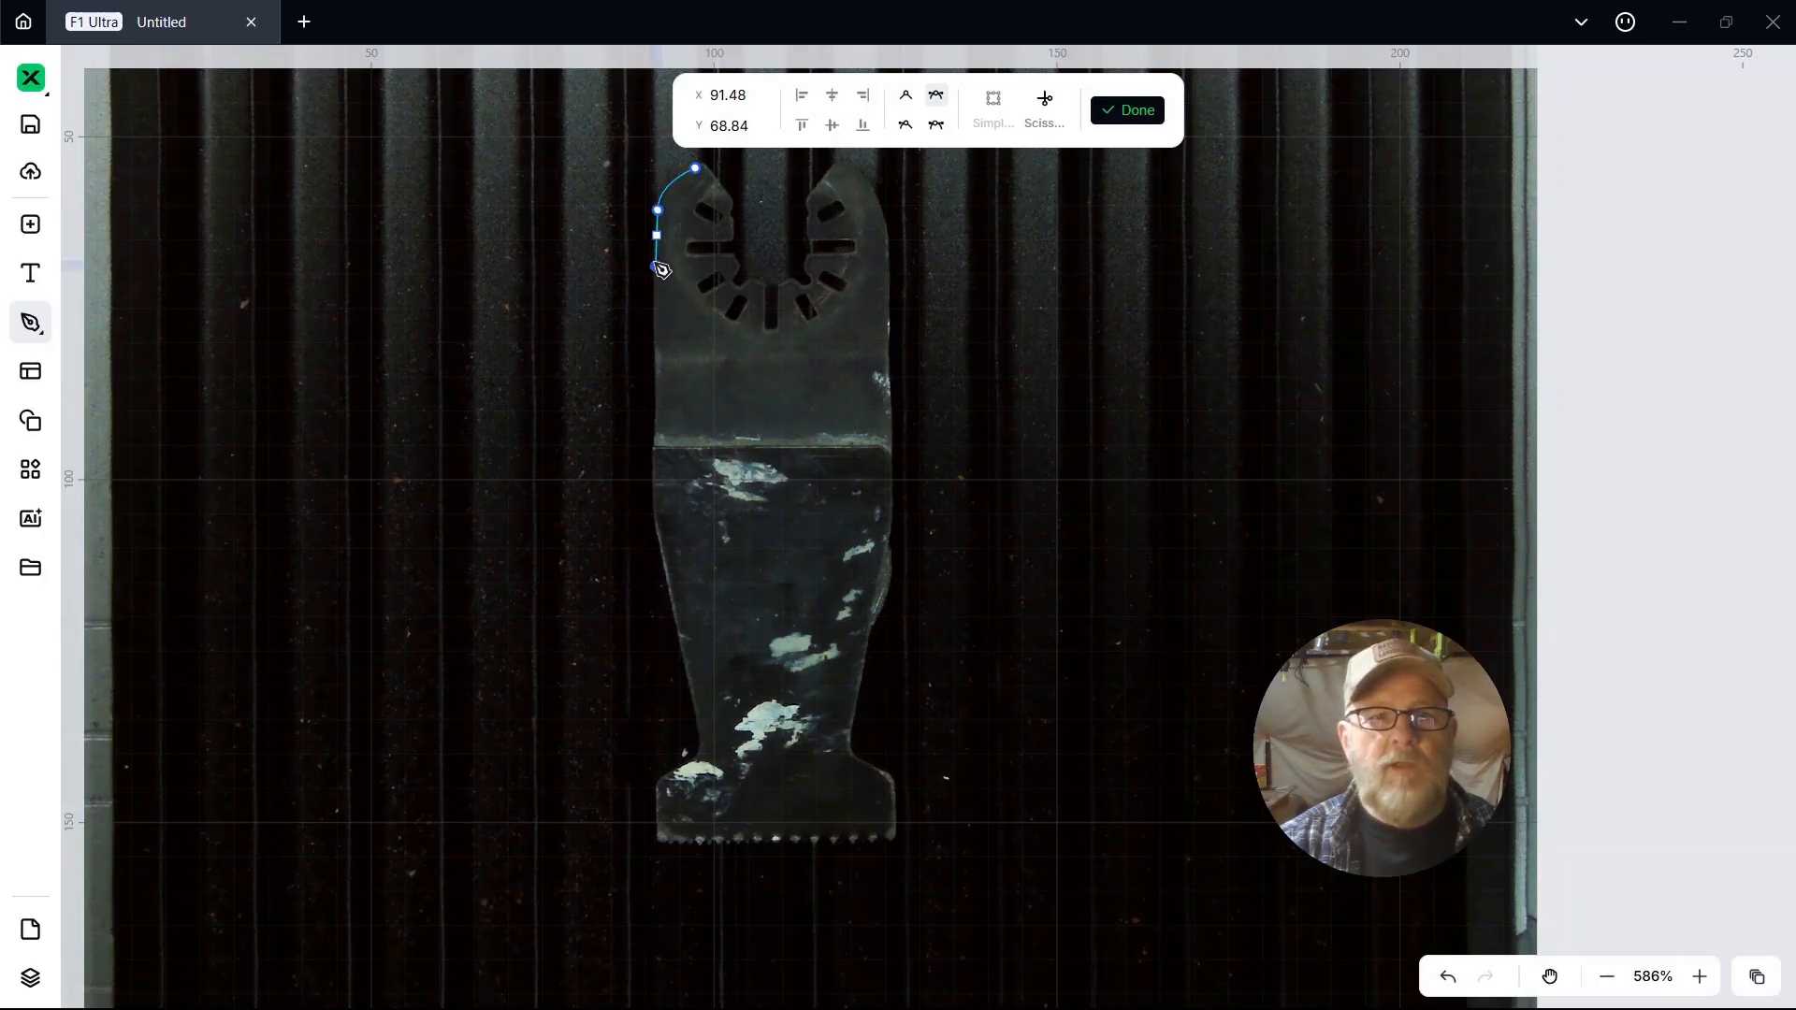
click(658, 333)
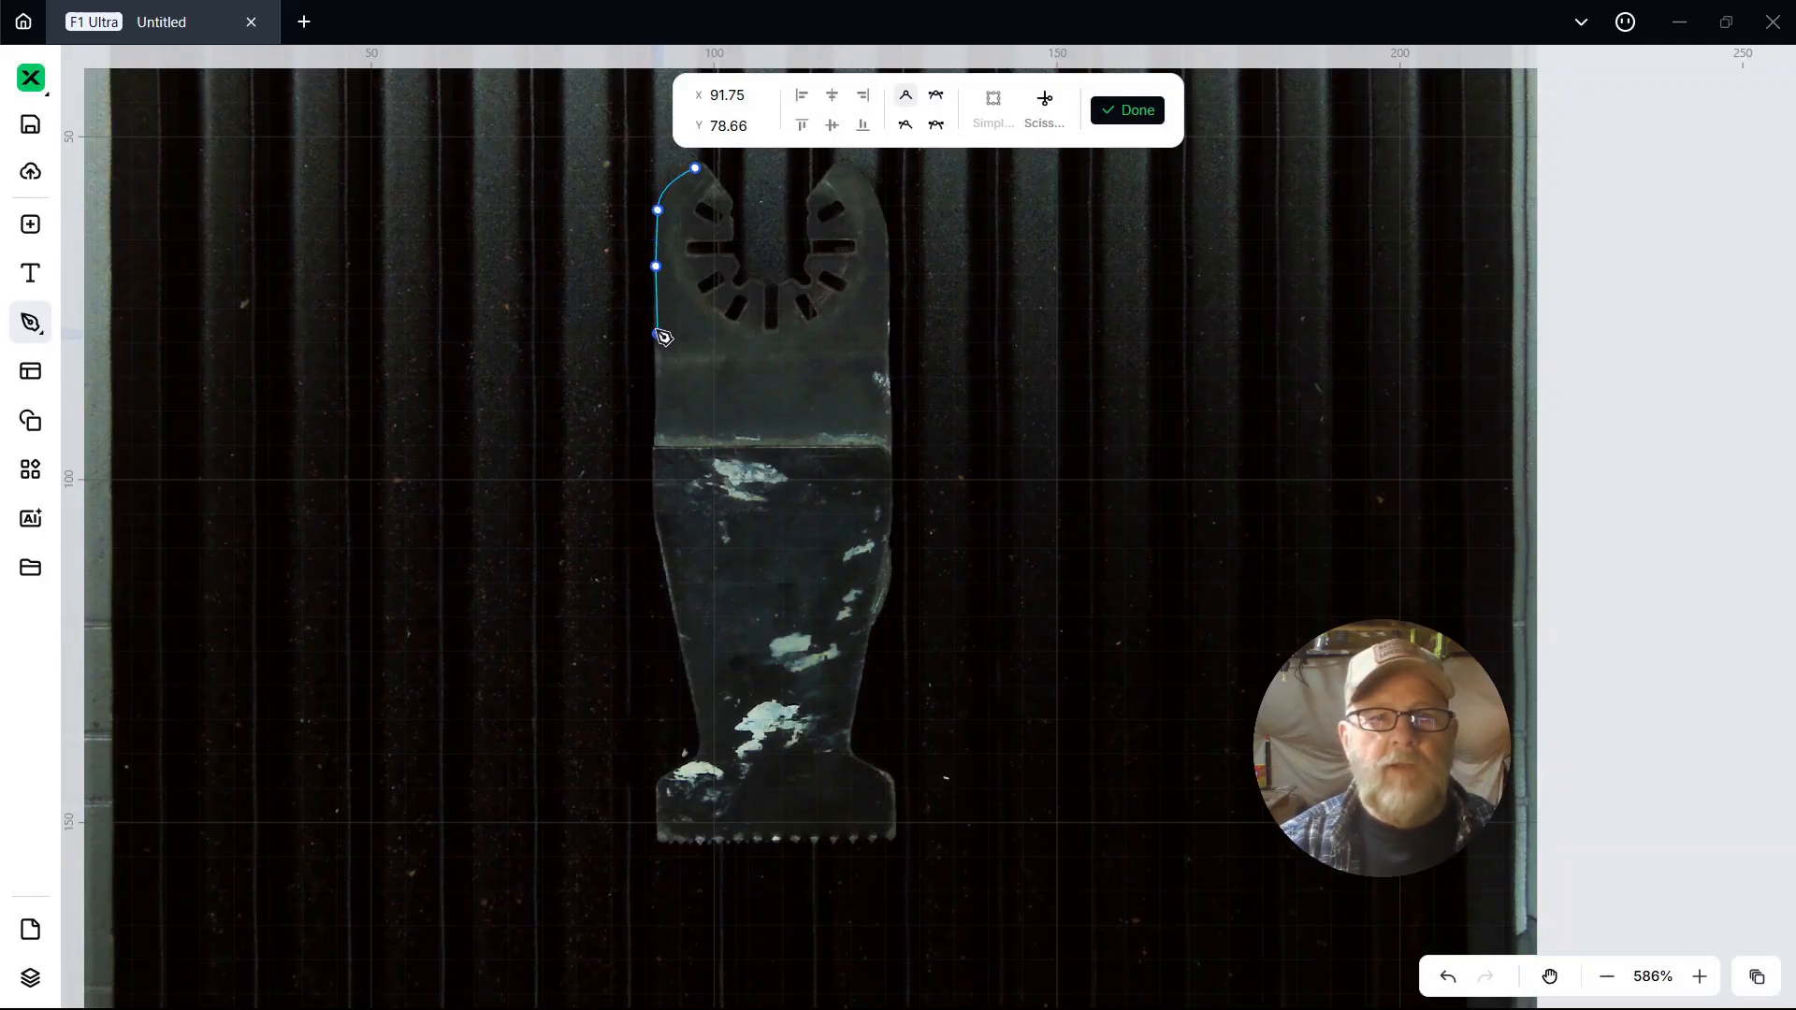
click(653, 391)
click(651, 471)
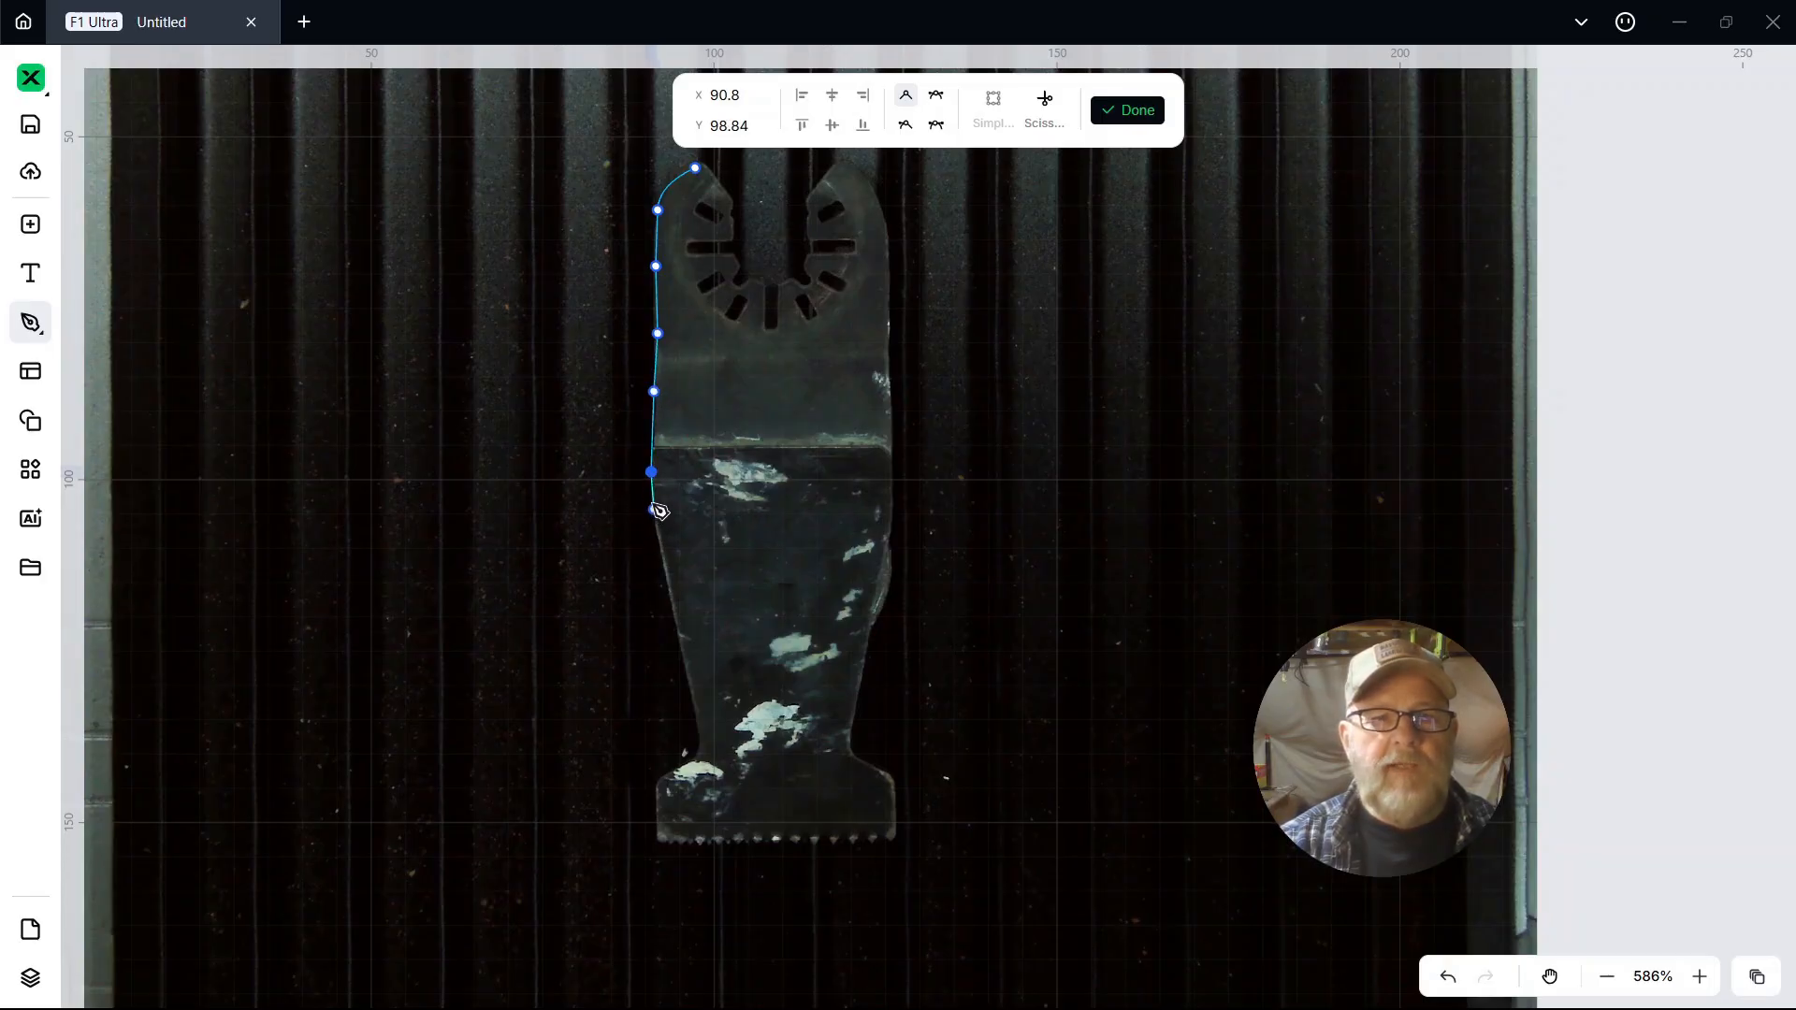
click(651, 515)
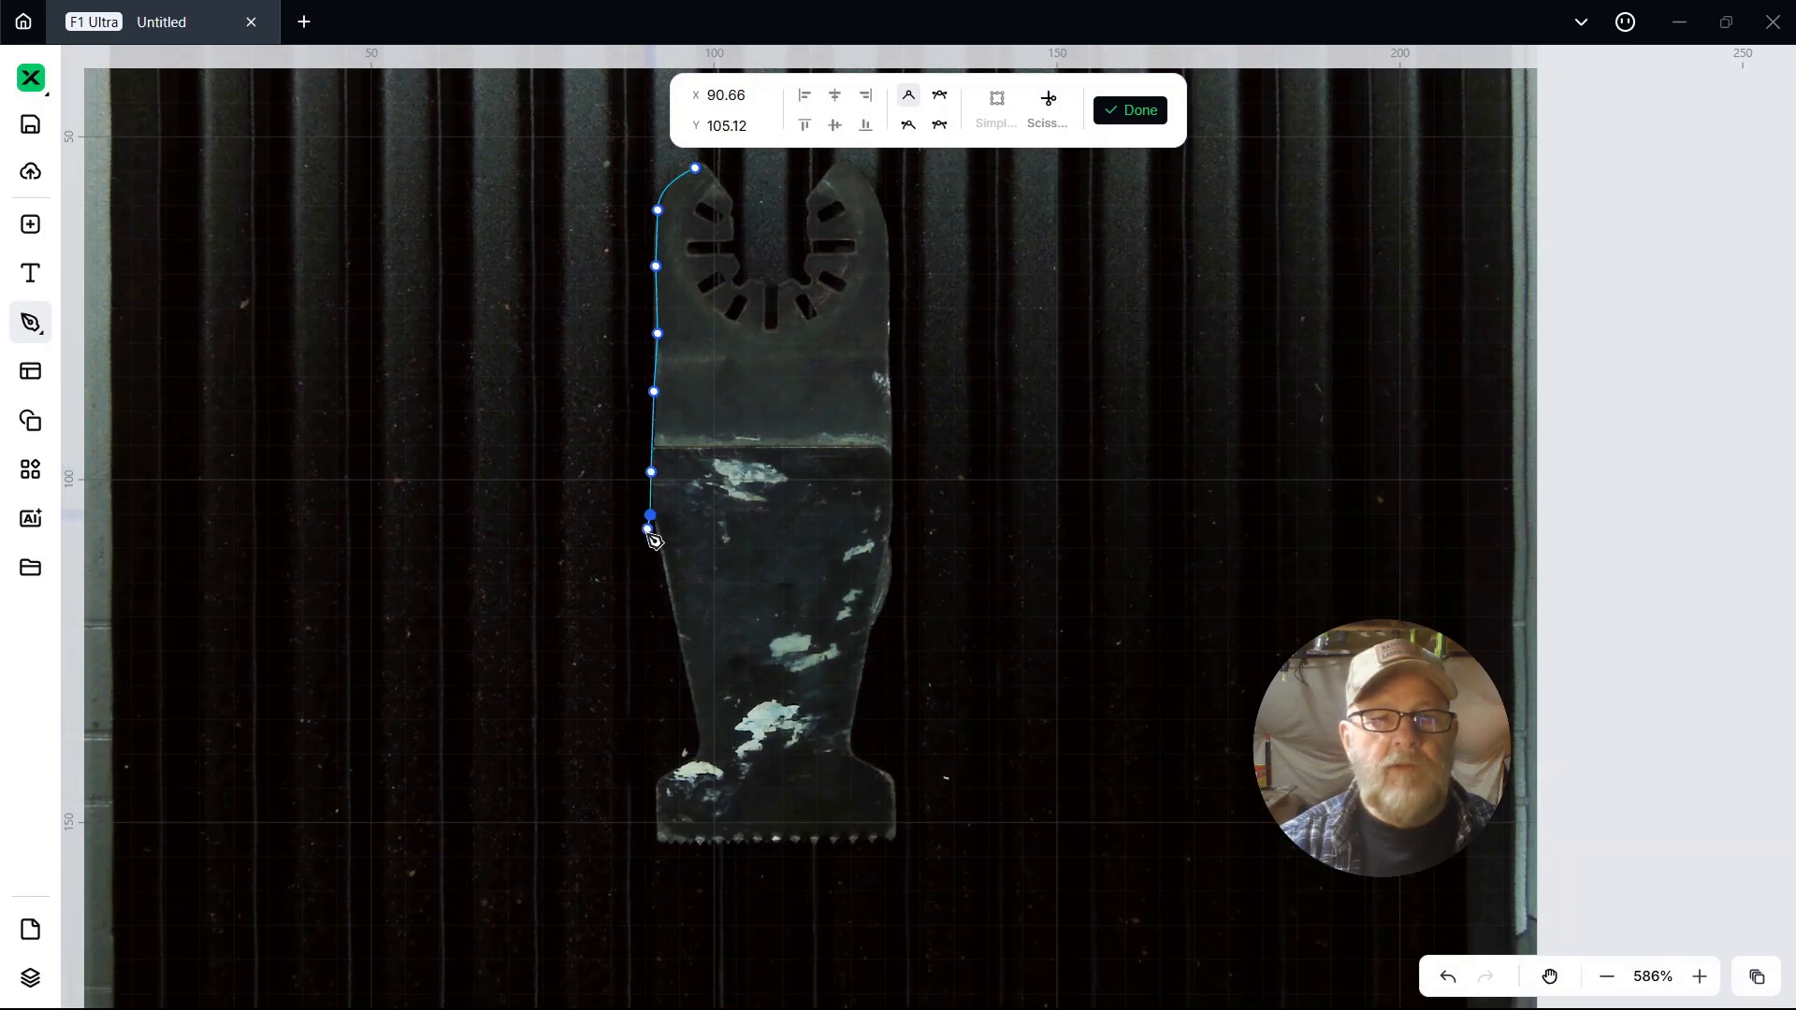
Step: Trace the left taper and around the flared toothed end, finishing at the right side of the neck at about X 120, Y 140
click(703, 758)
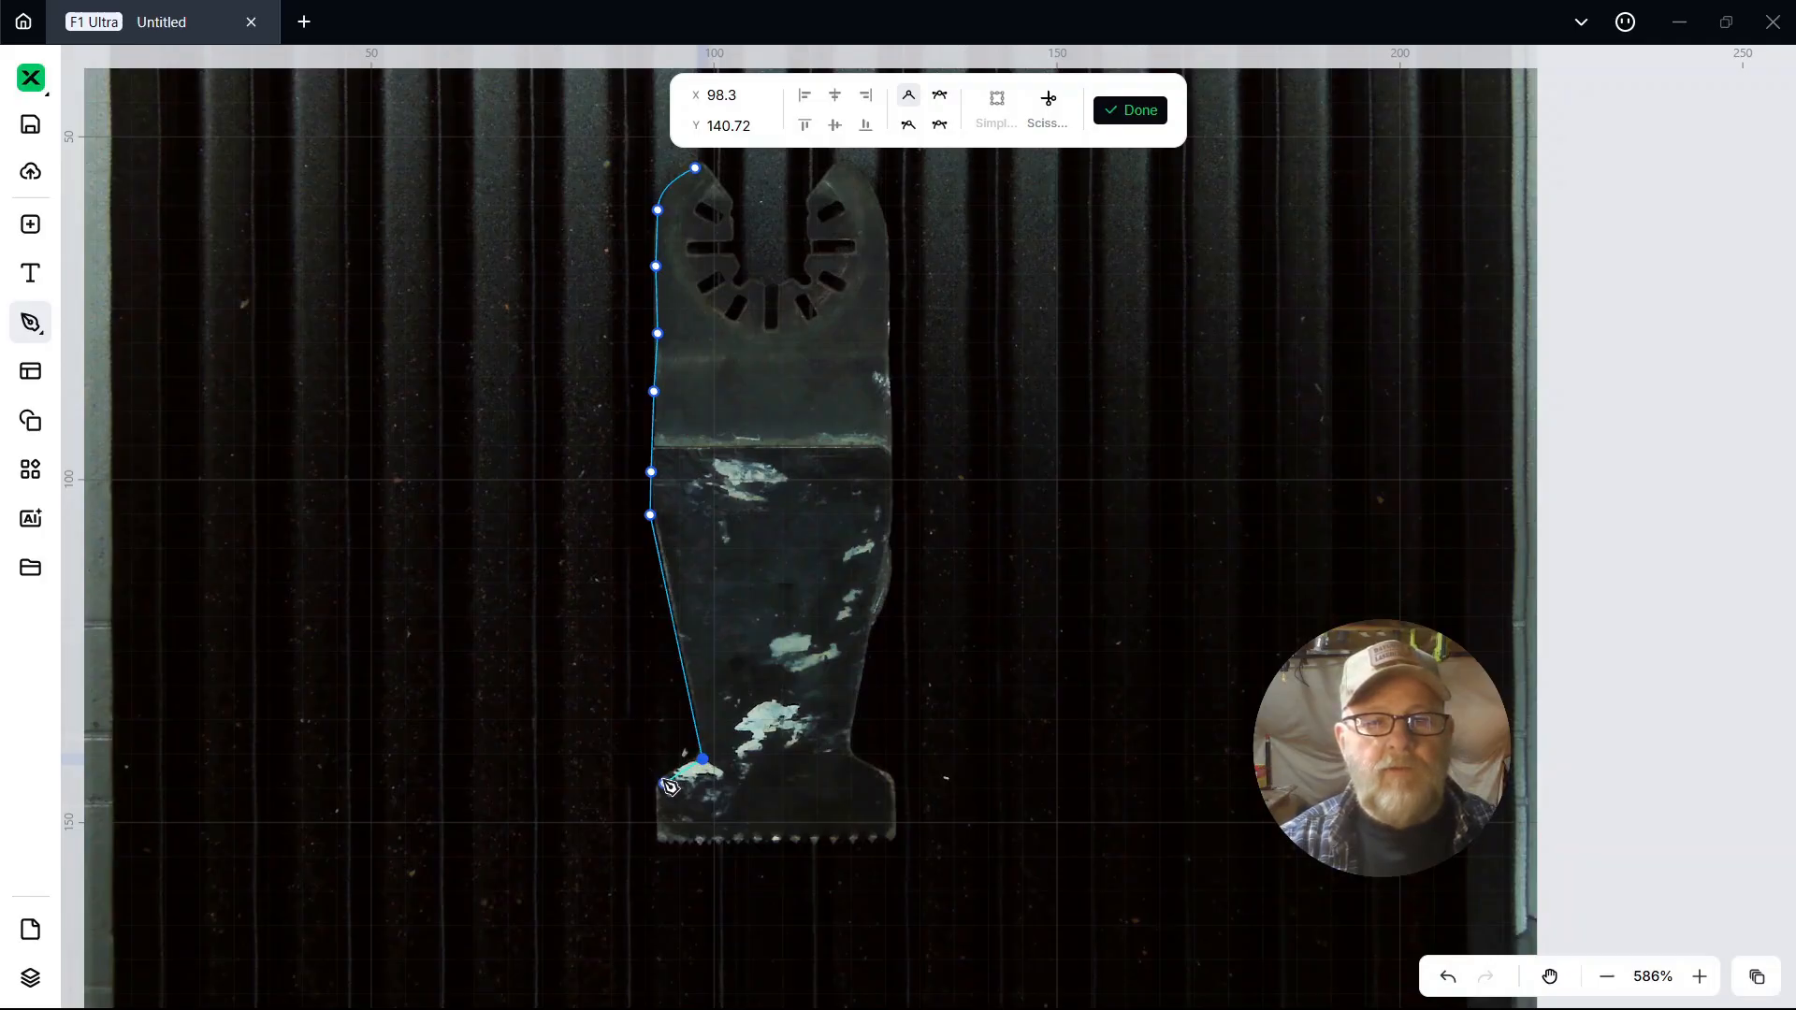
click(657, 786)
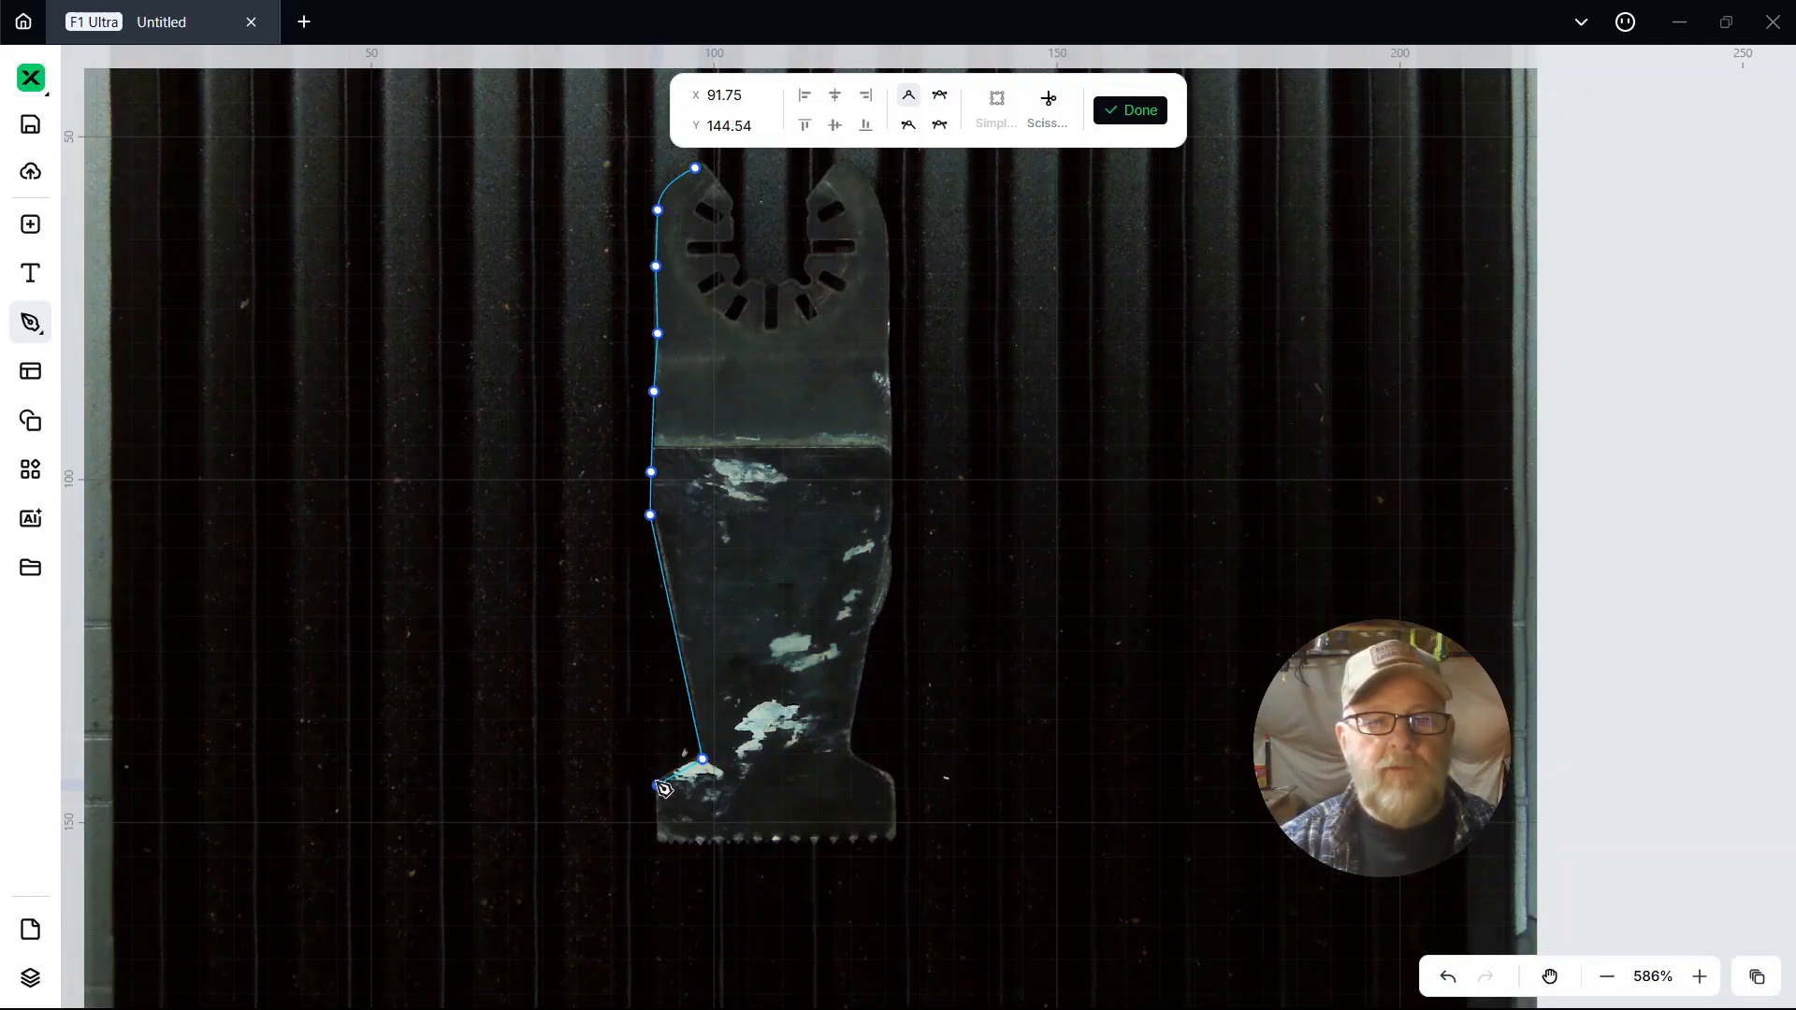
click(658, 844)
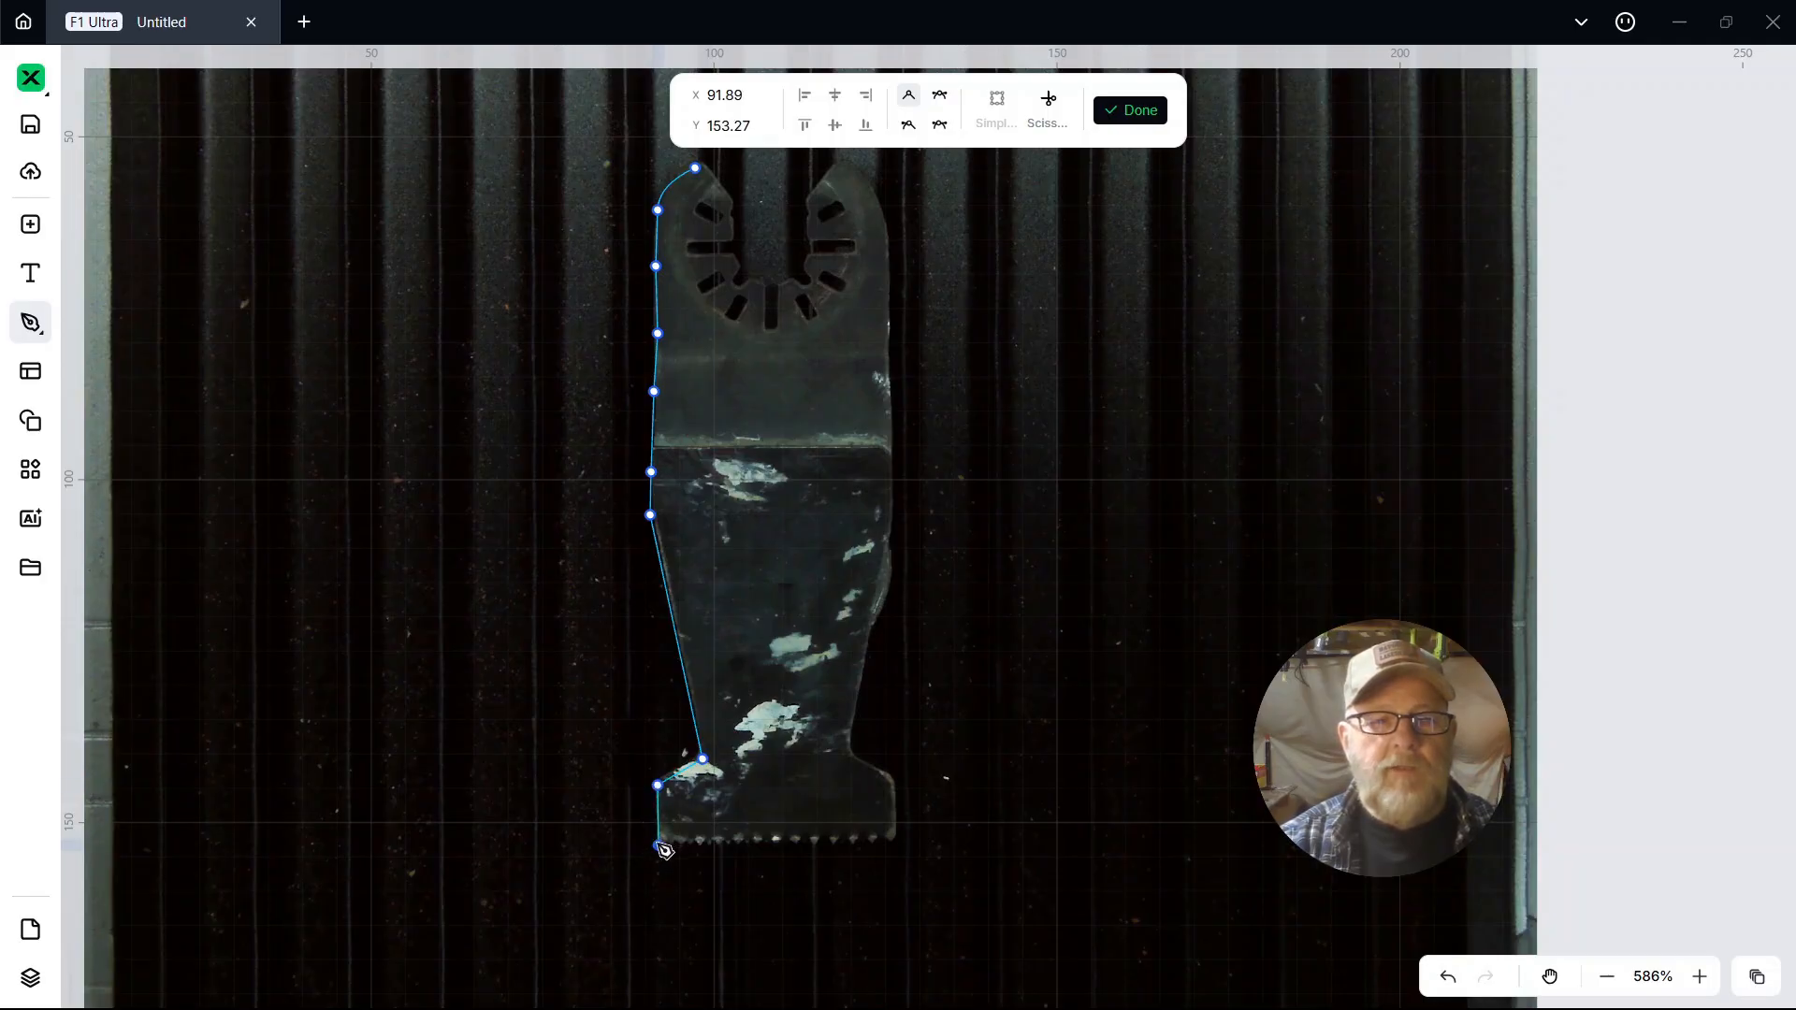
click(901, 845)
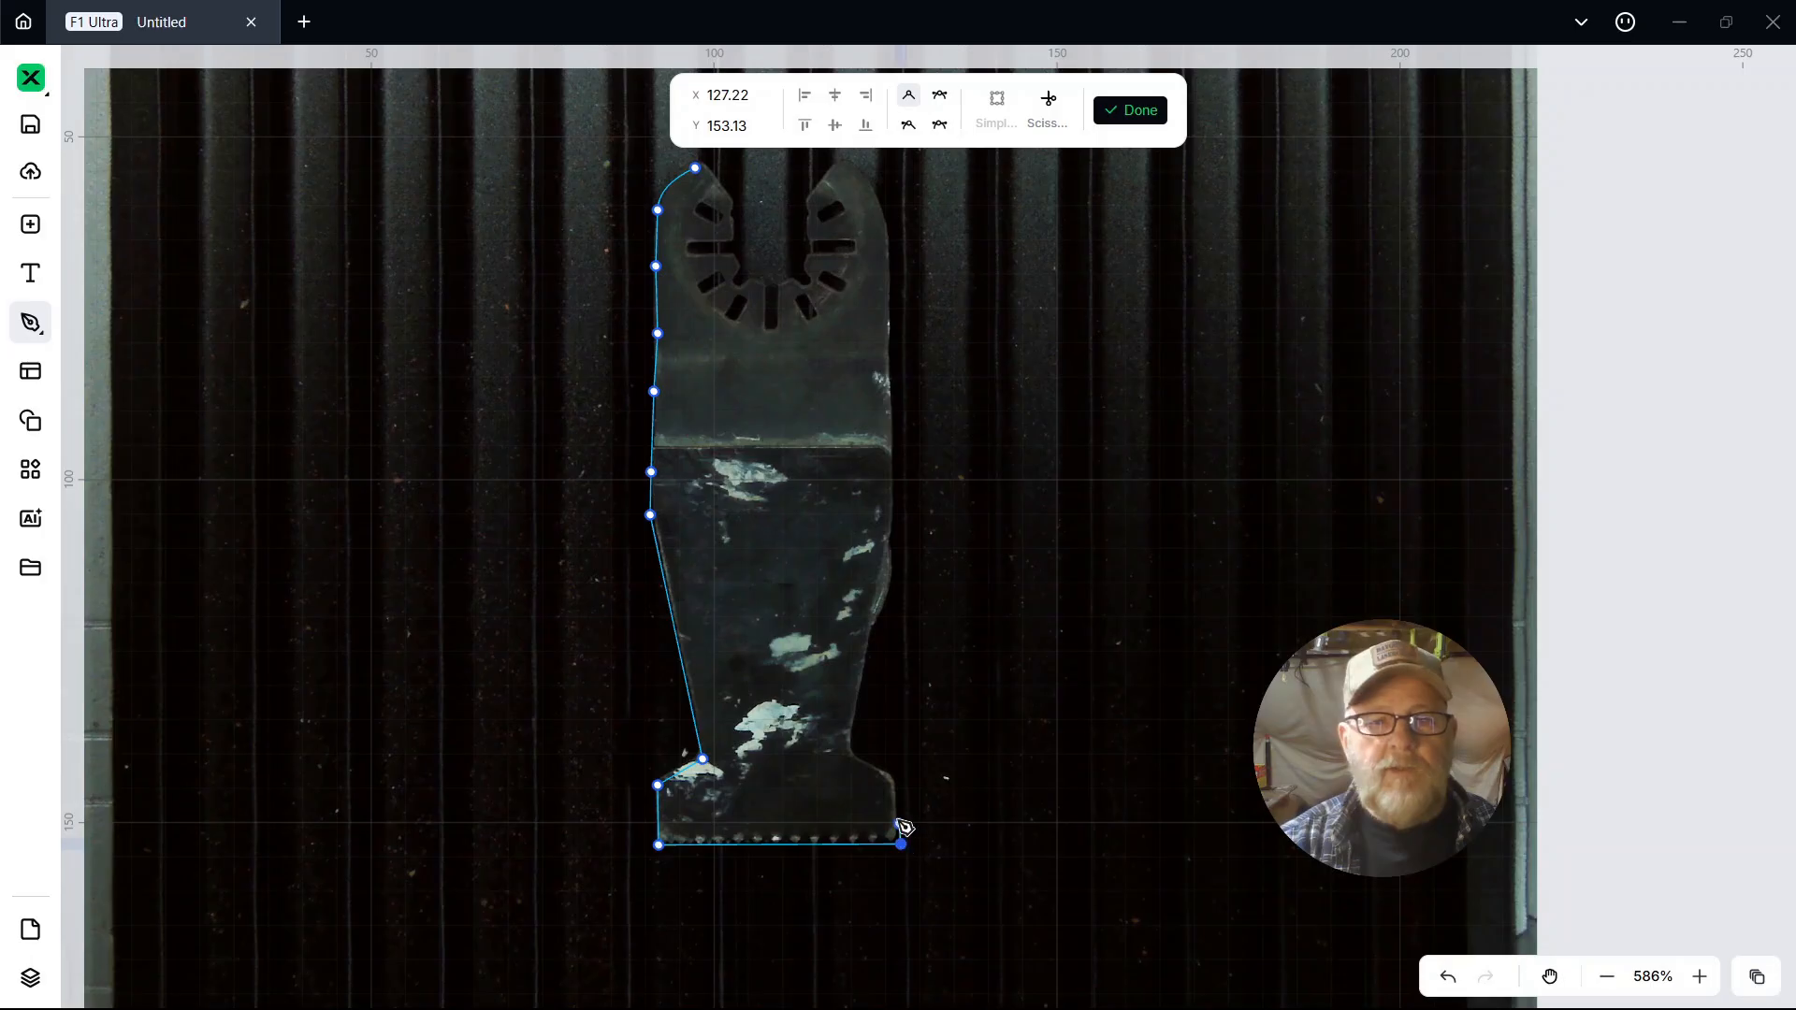
click(901, 787)
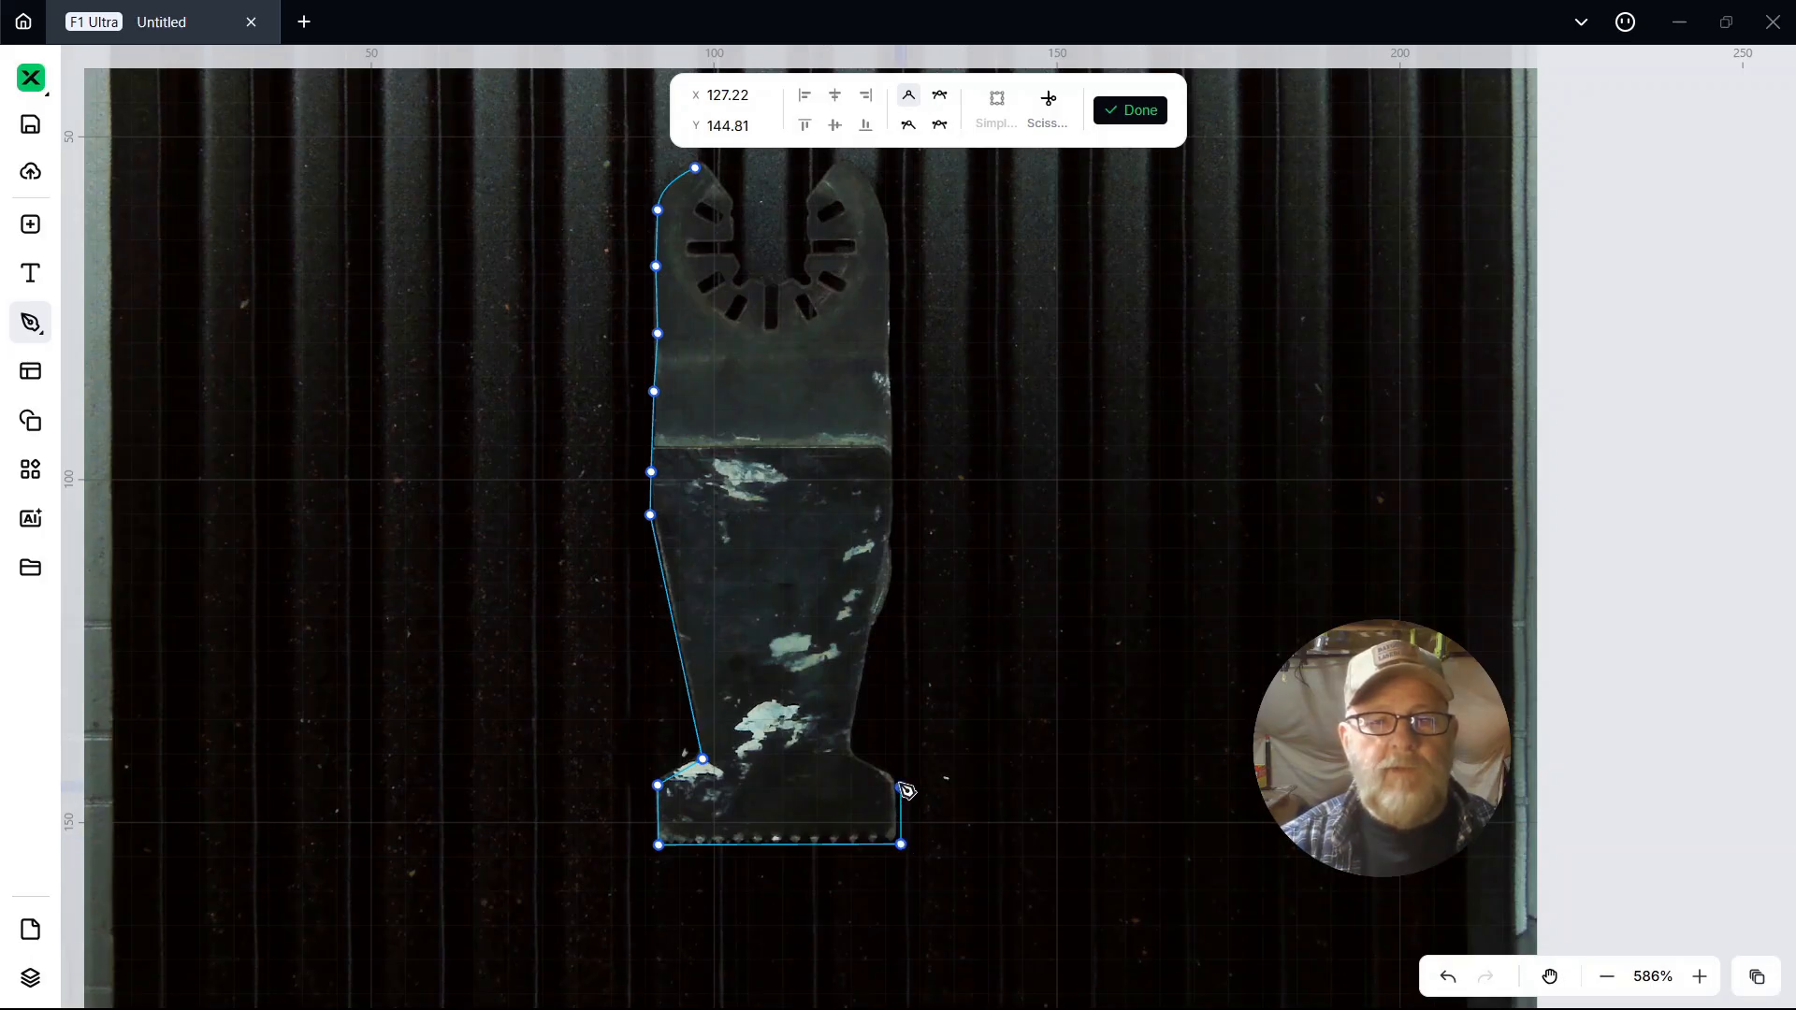
click(854, 753)
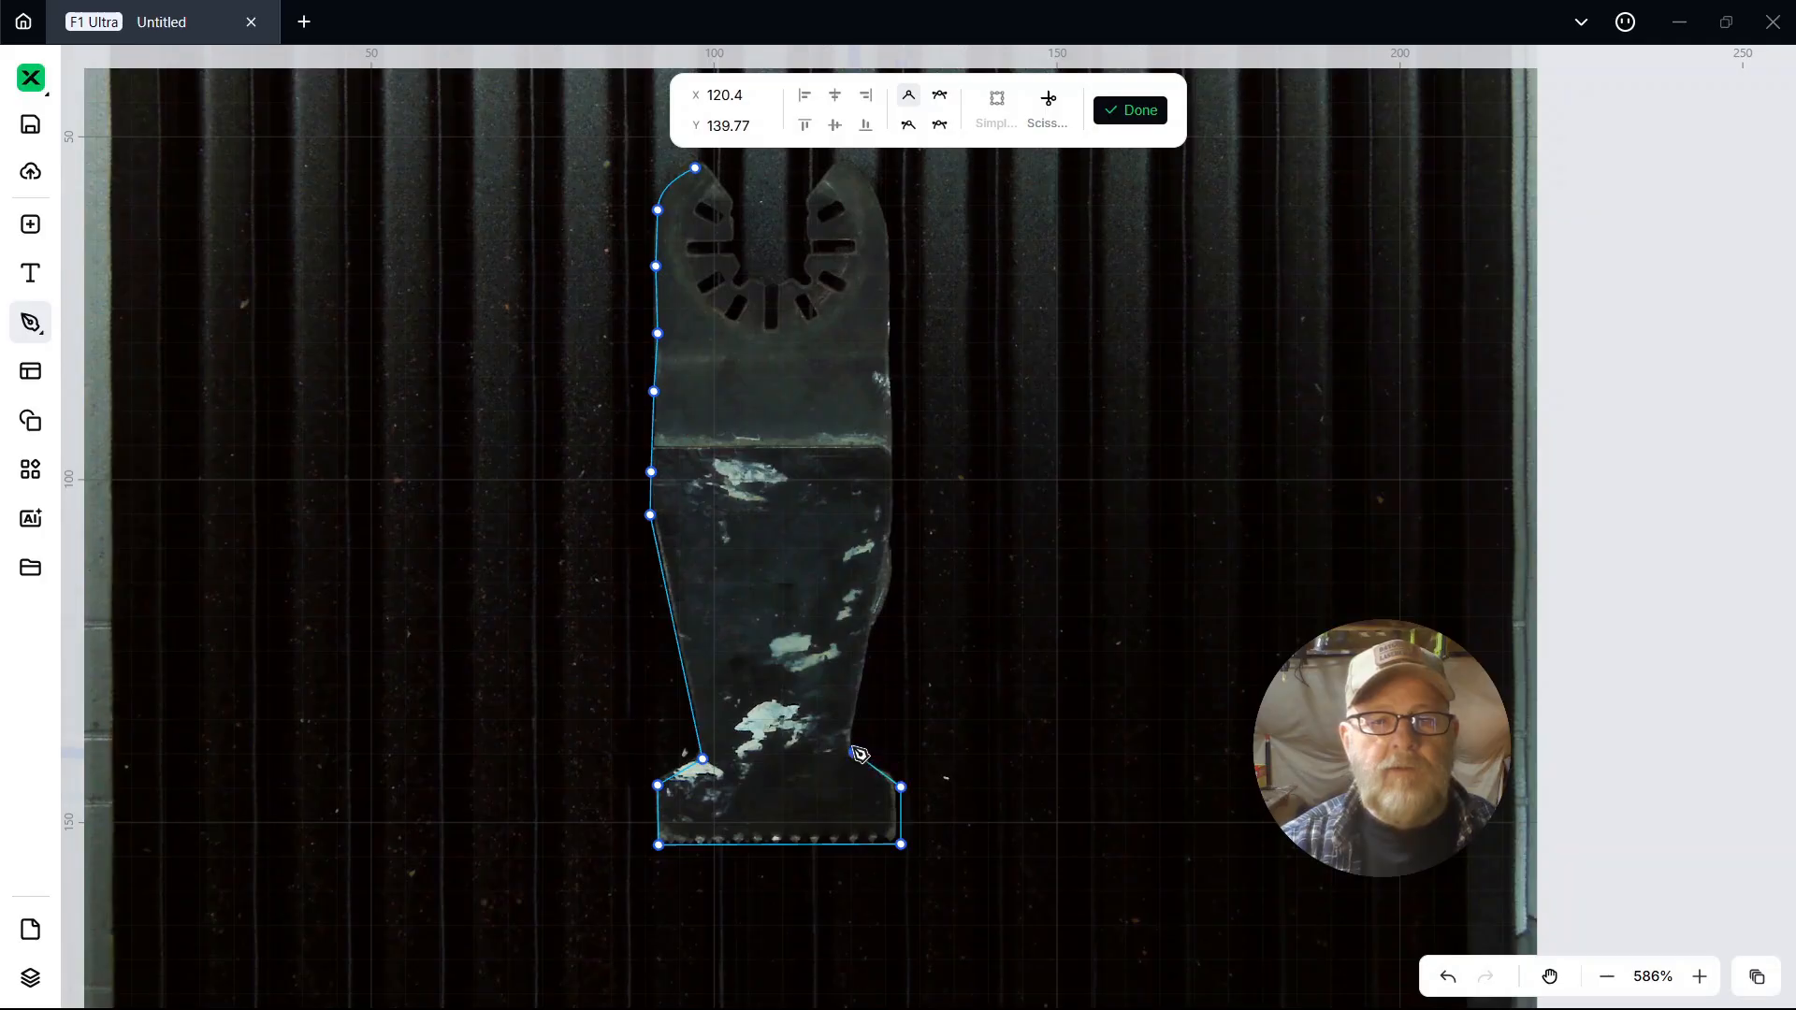
Step: Trace the blade's right edge up to the right prong's tip, about X 119, Y 55, and make that tip point curved
click(896, 574)
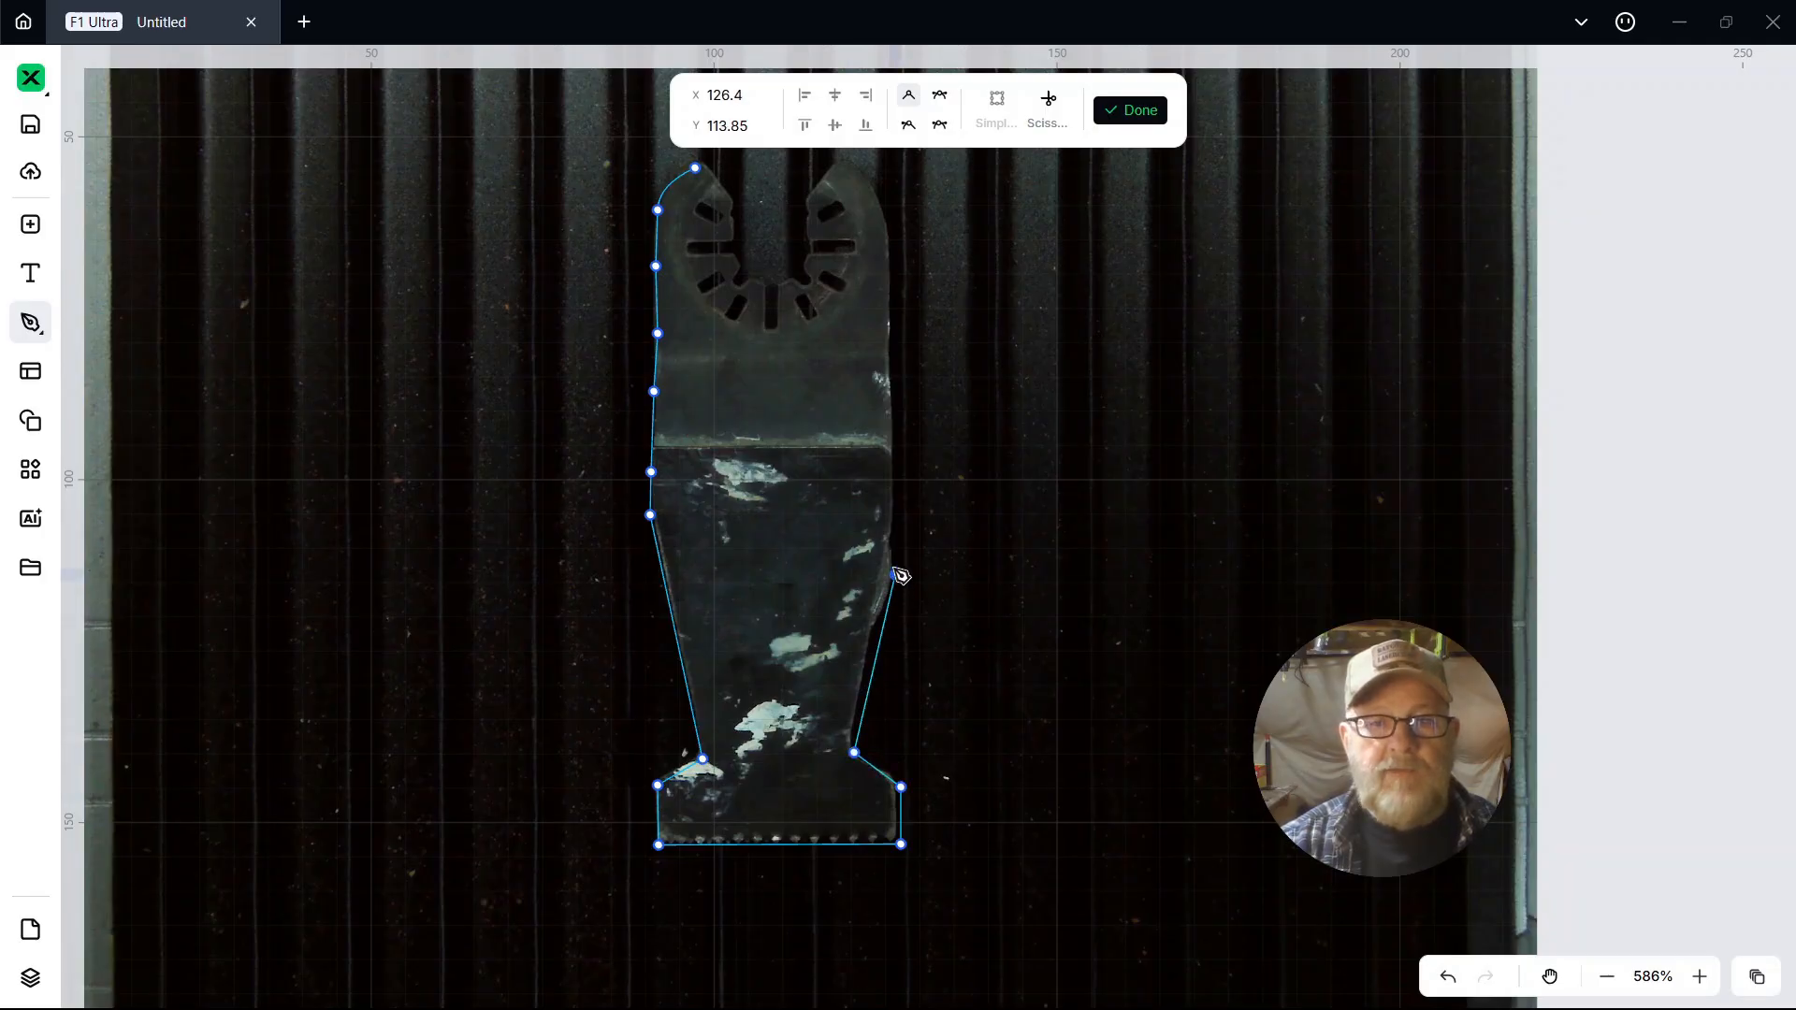
click(895, 372)
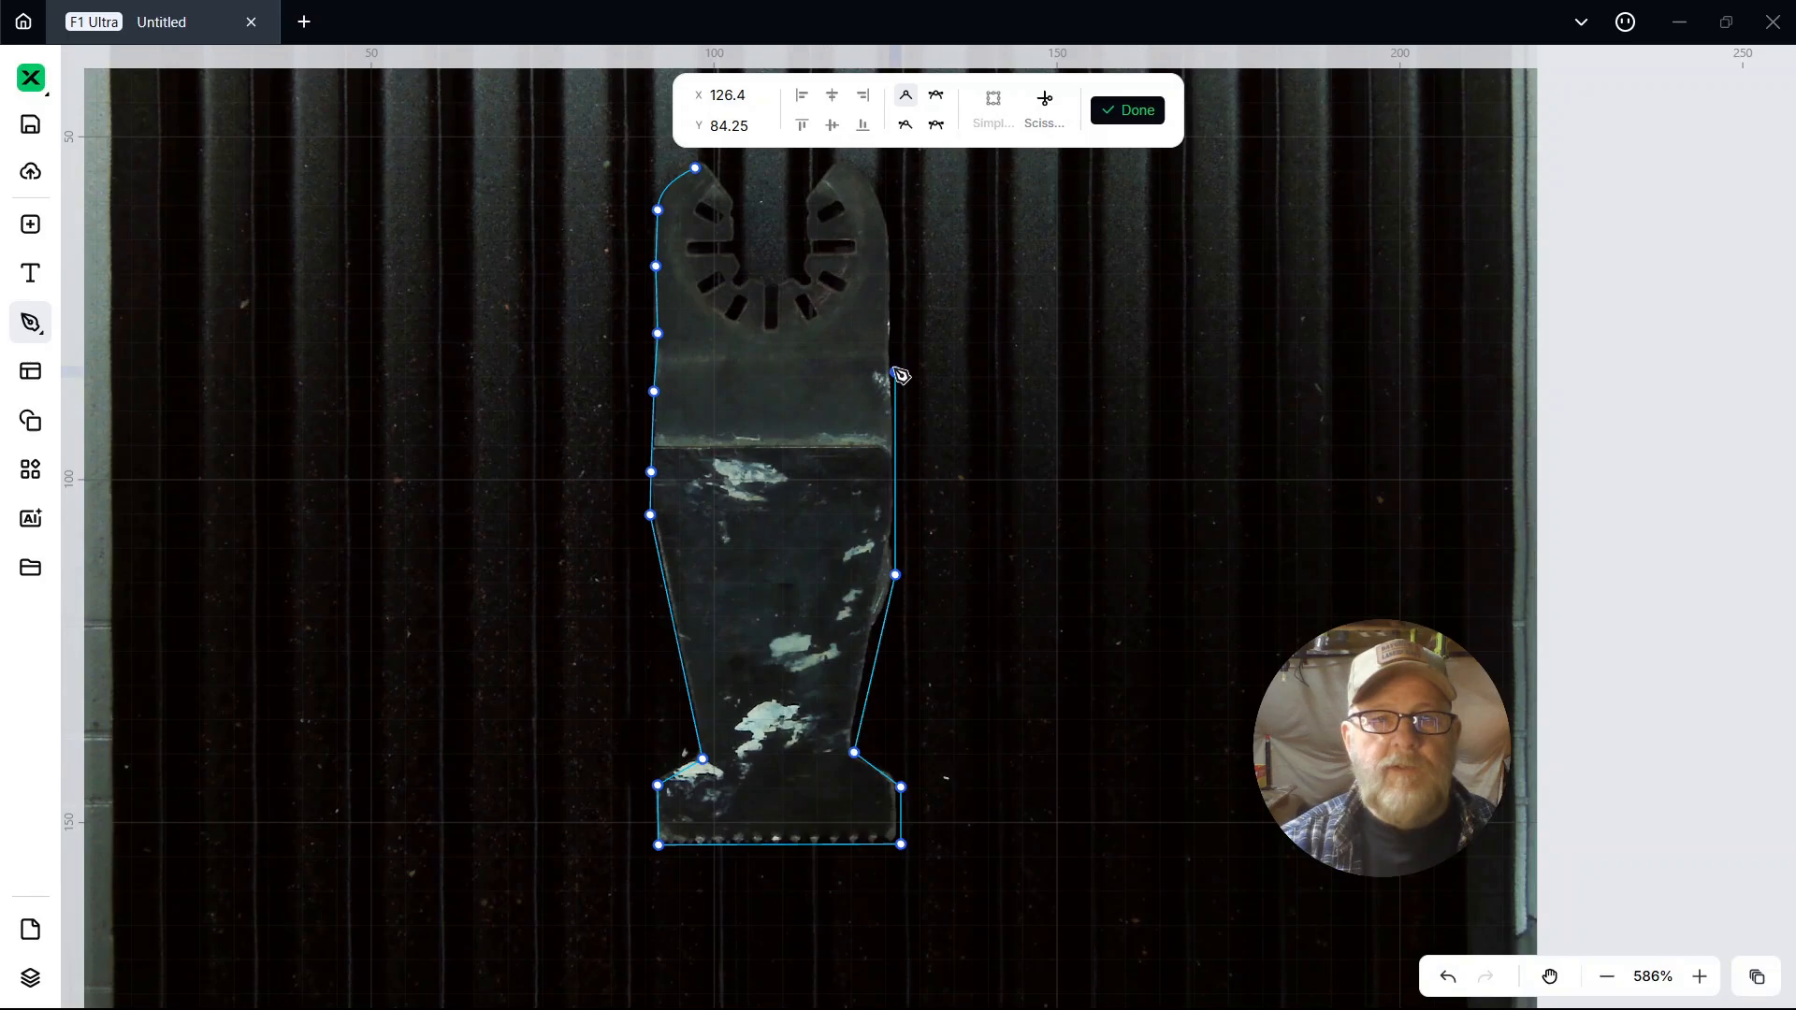
click(892, 259)
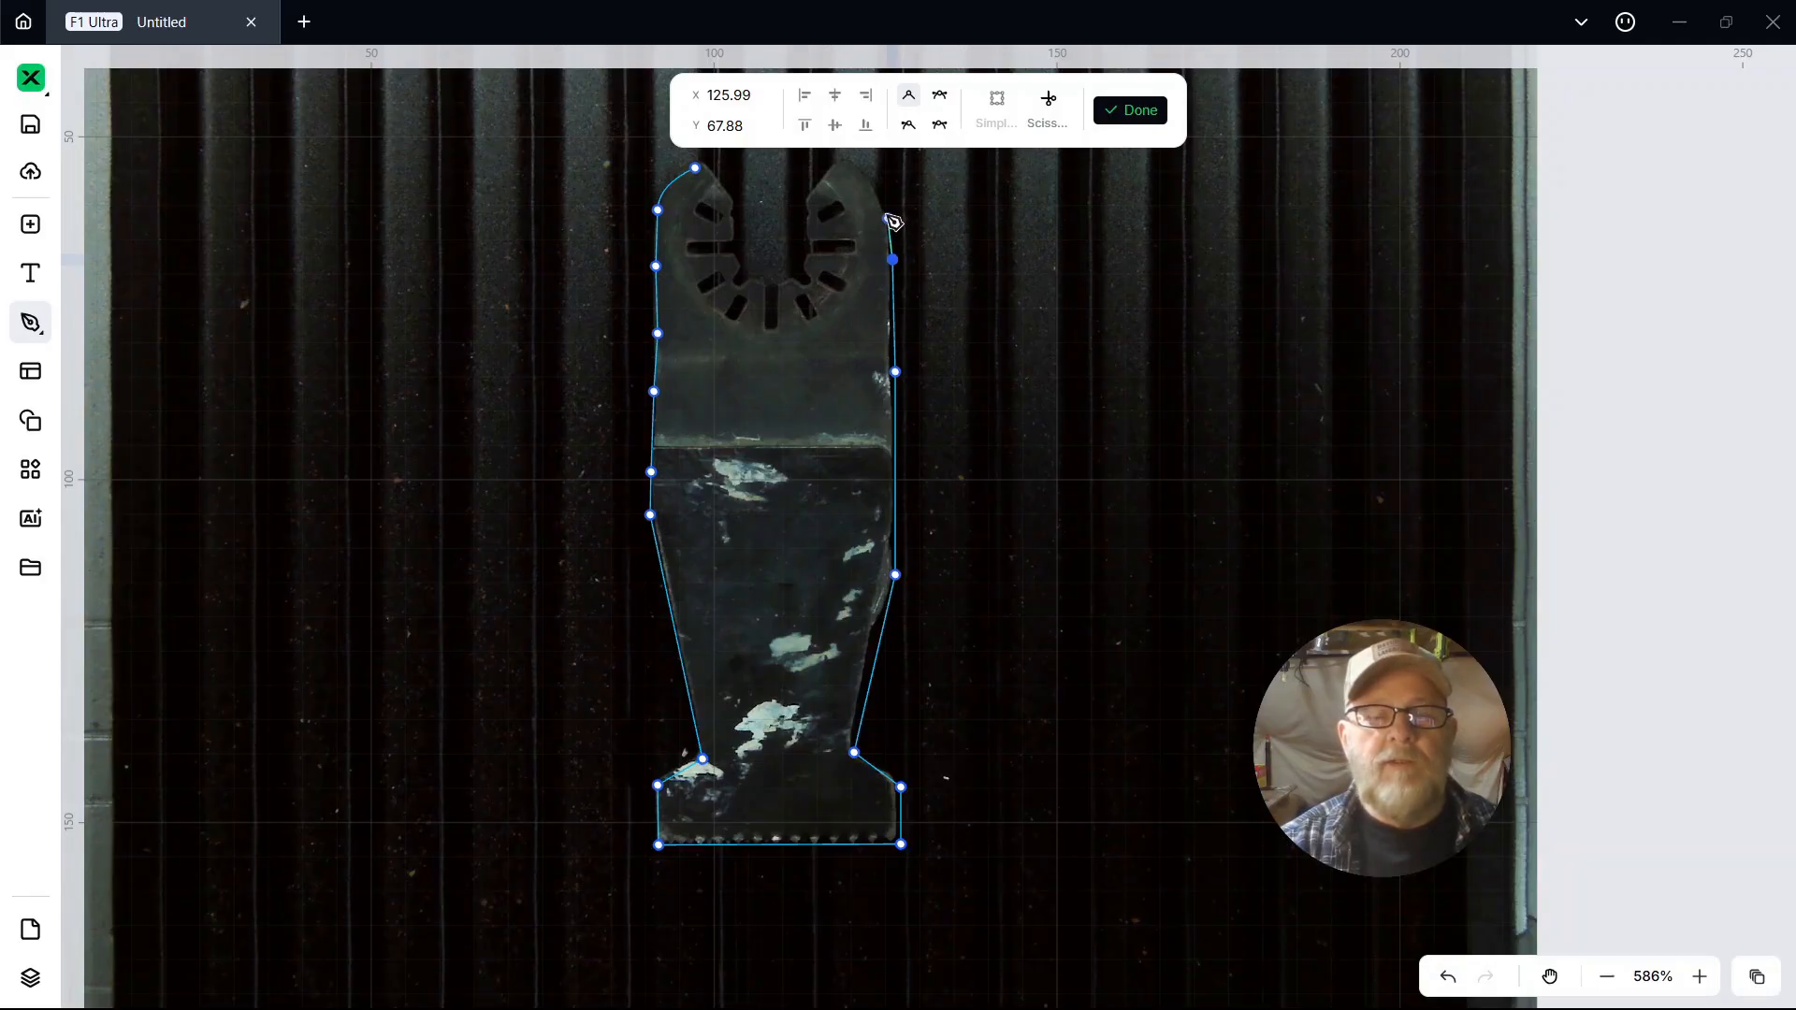
click(887, 217)
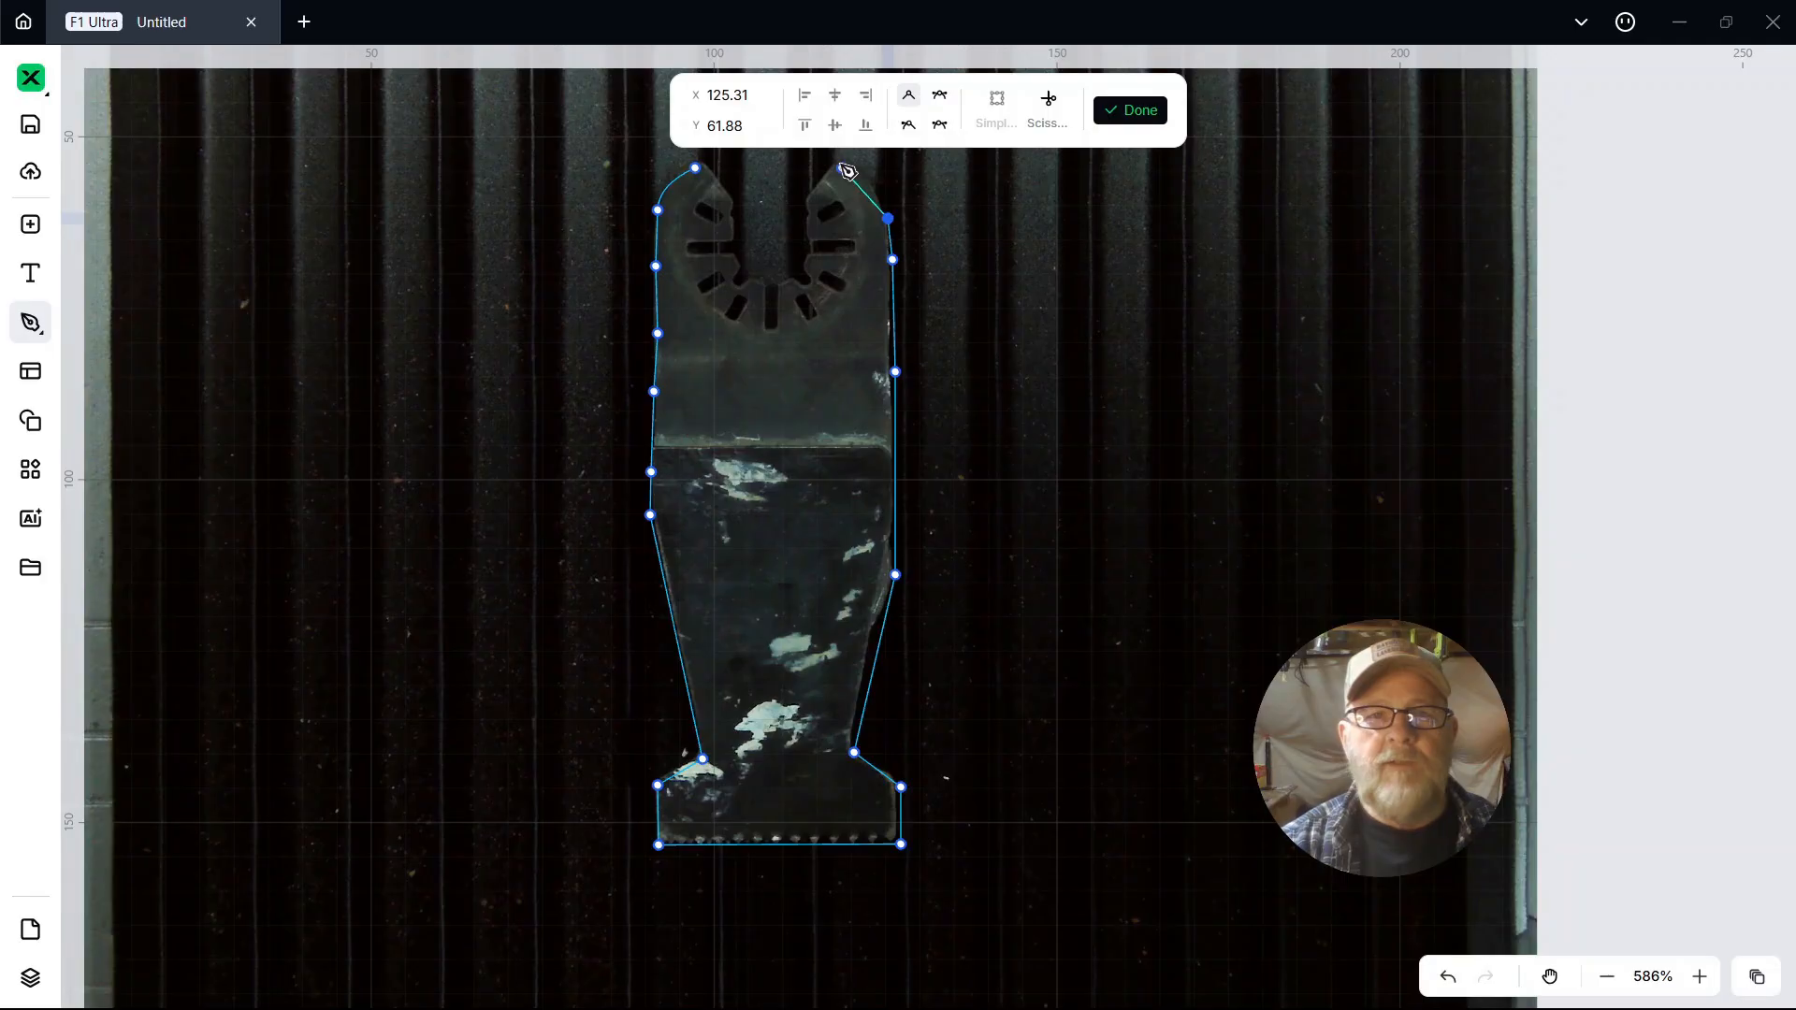
click(842, 168)
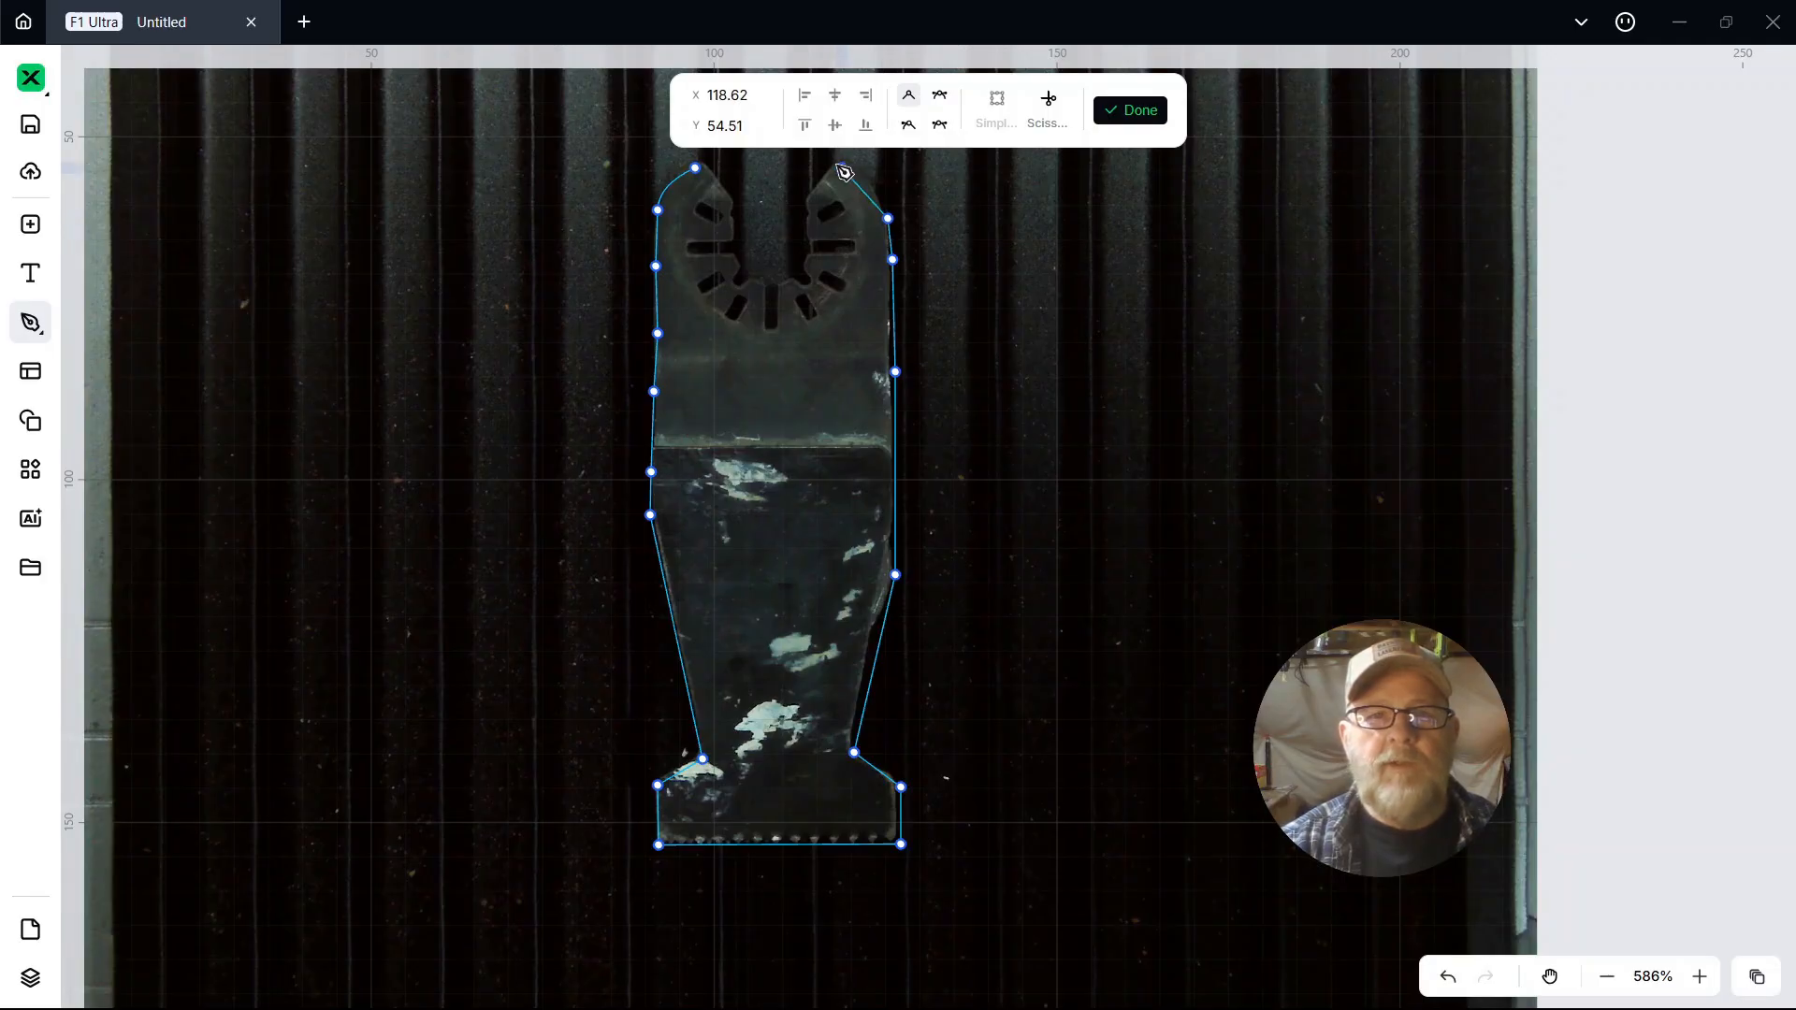
drag(837, 170, 830, 171)
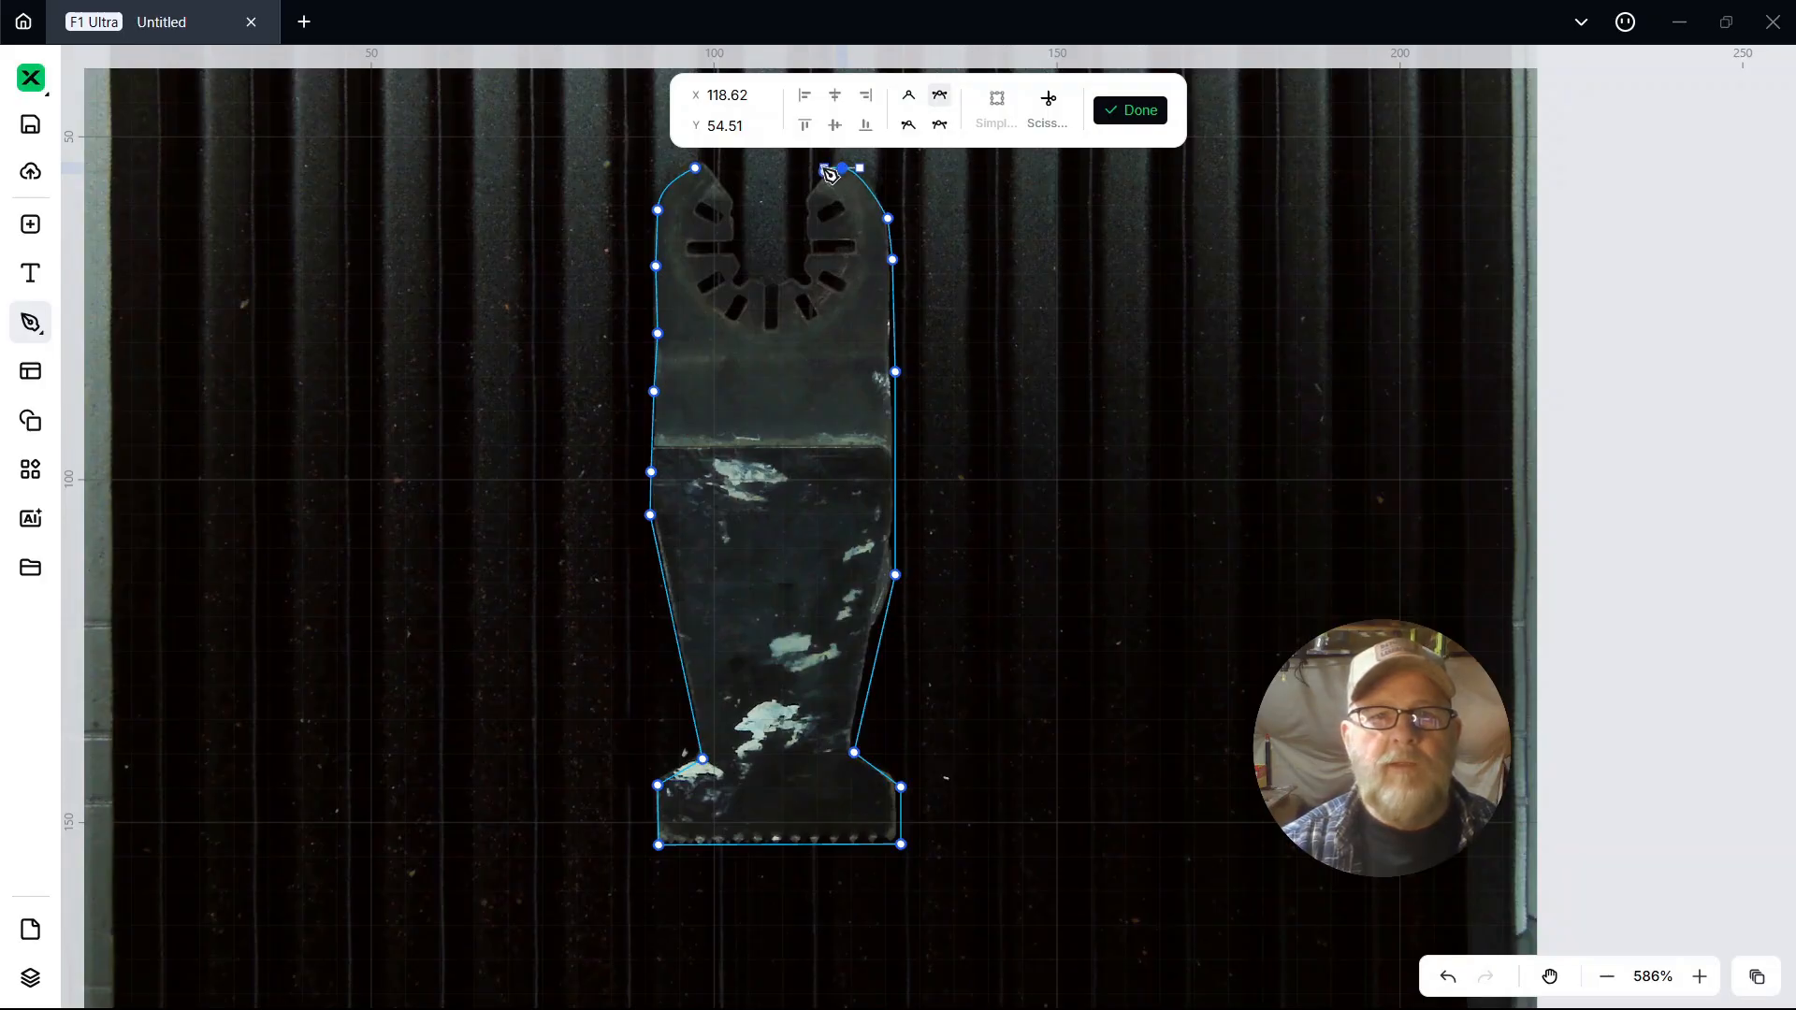
Step: Trace down the inner side of the right prong and along the bottom of the notch to about X 110, Y 71
drag(829, 170, 812, 195)
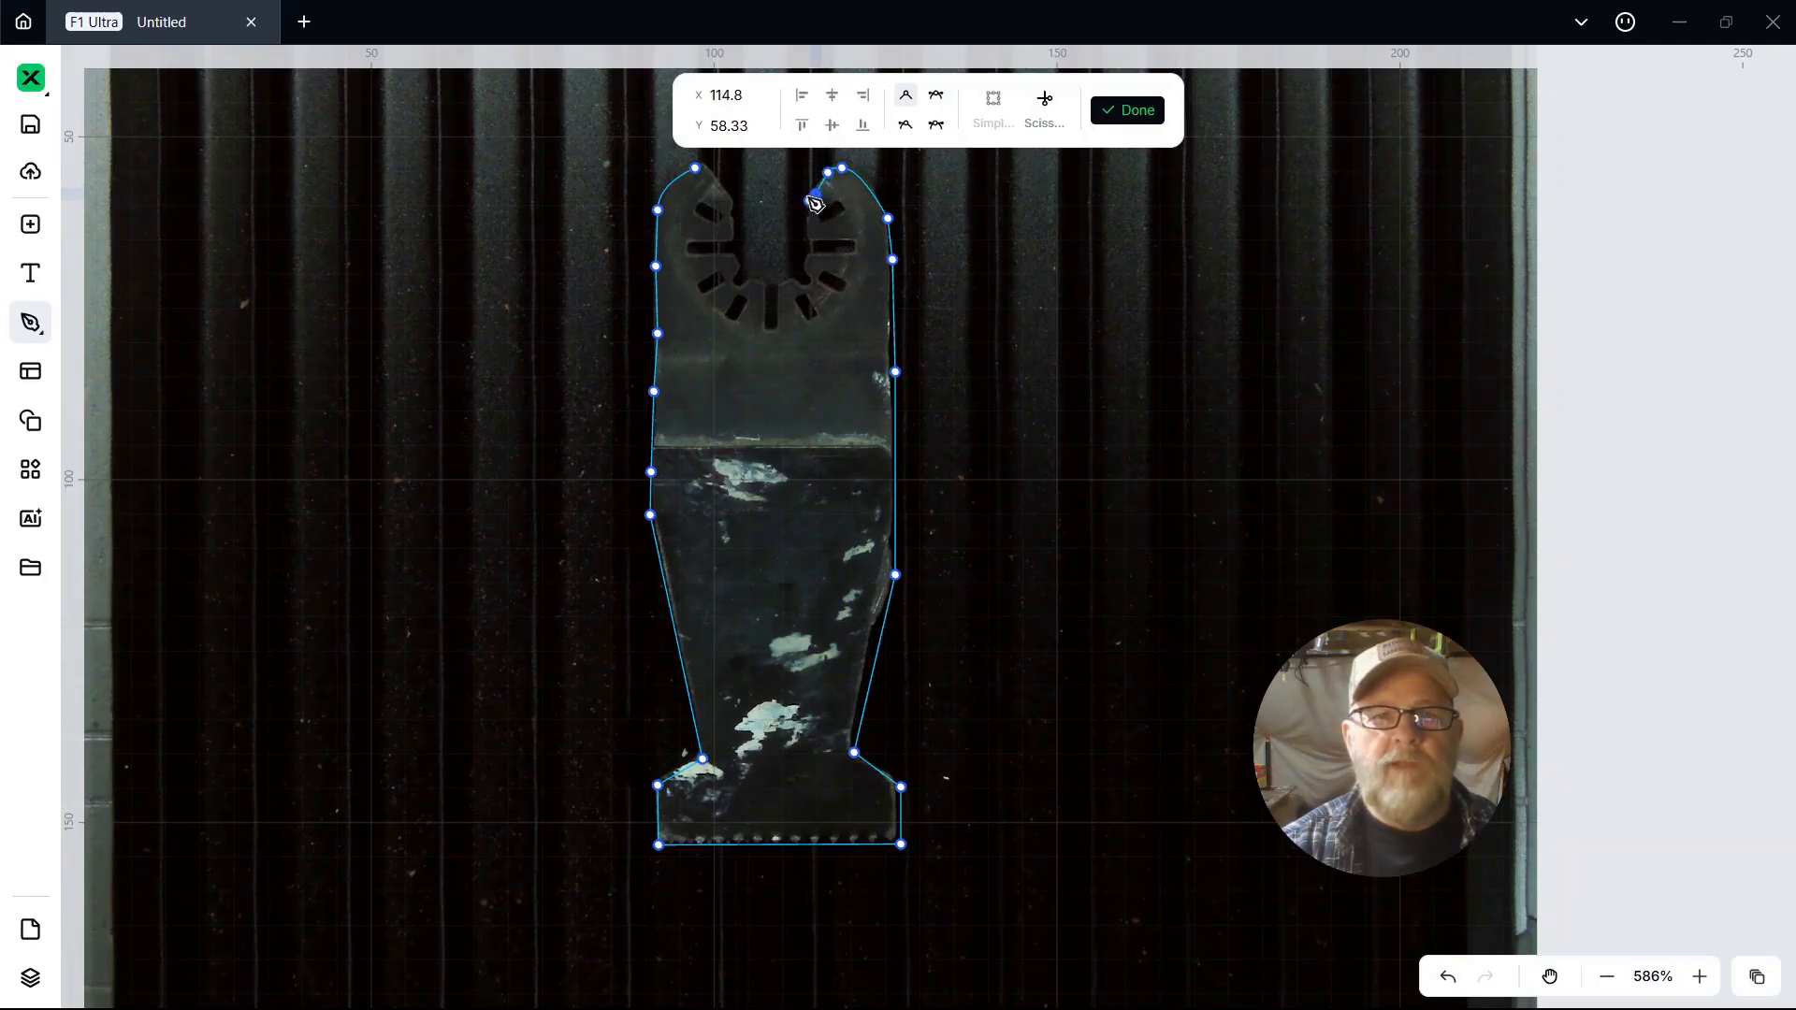
click(809, 209)
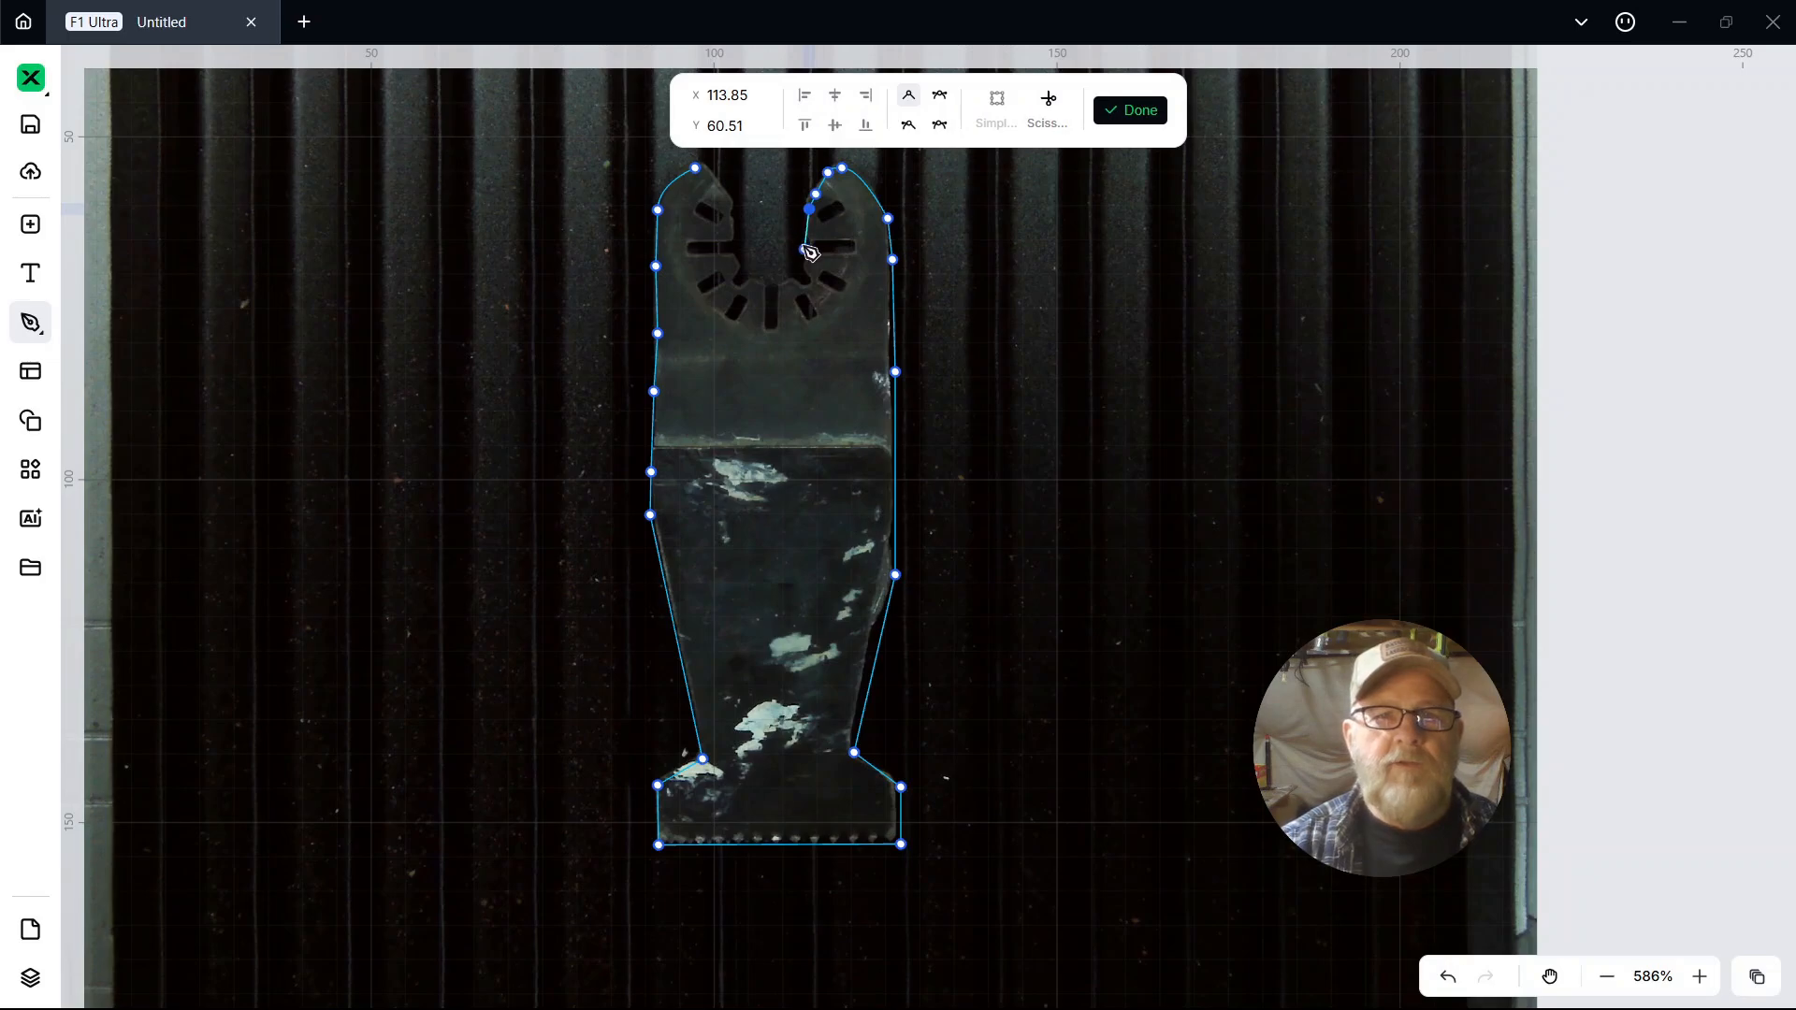
click(809, 250)
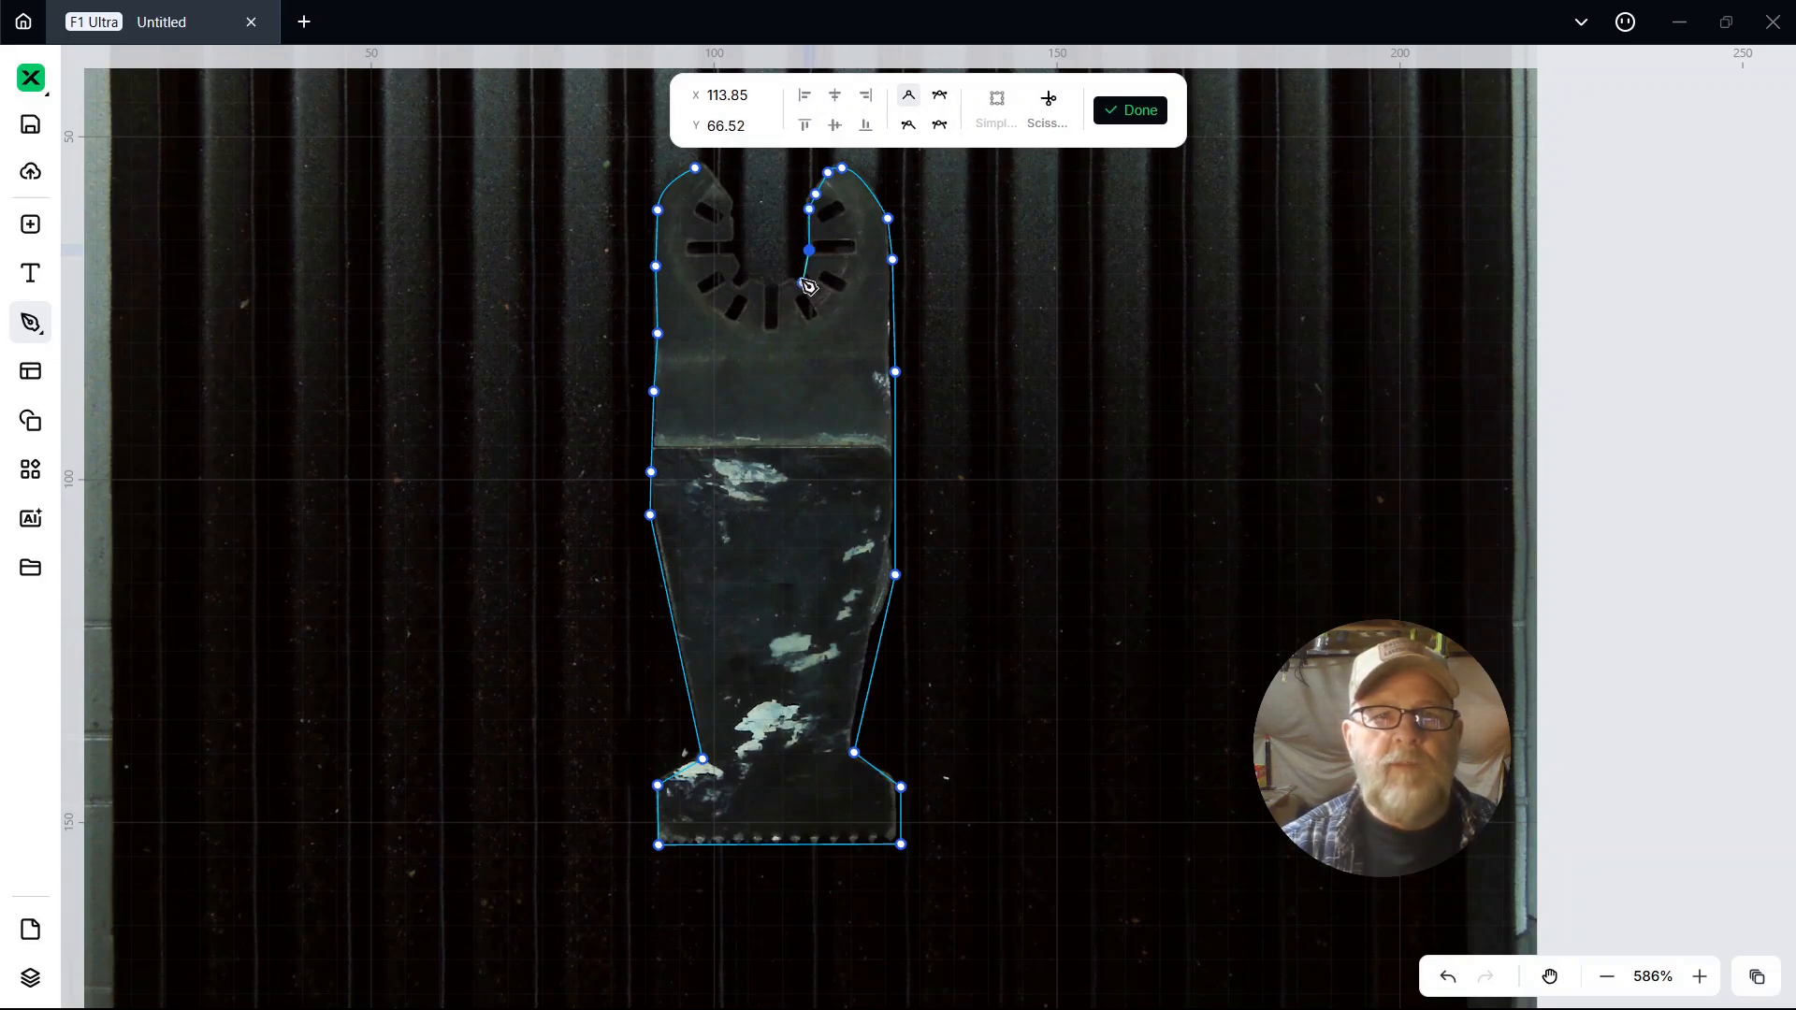
click(807, 282)
click(785, 283)
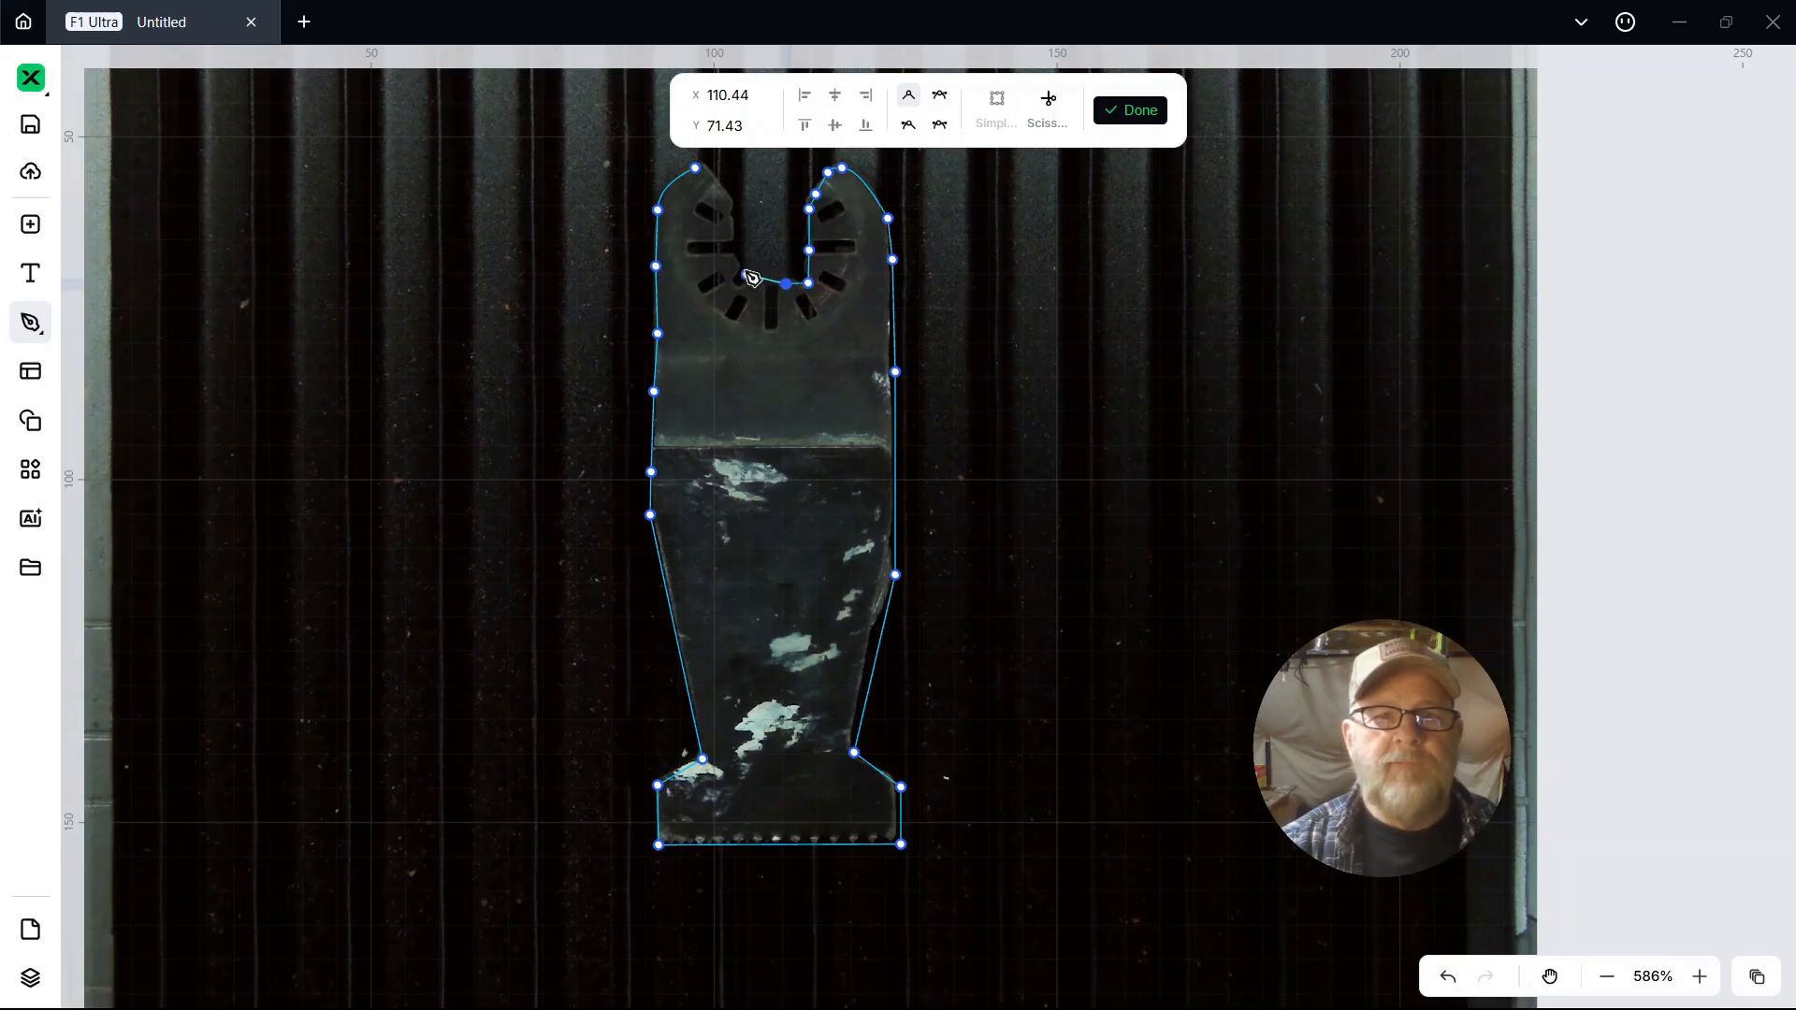
Step: Trace up the notch's left side and finish the outline at its starting point on the left prong's tip
click(745, 274)
click(739, 253)
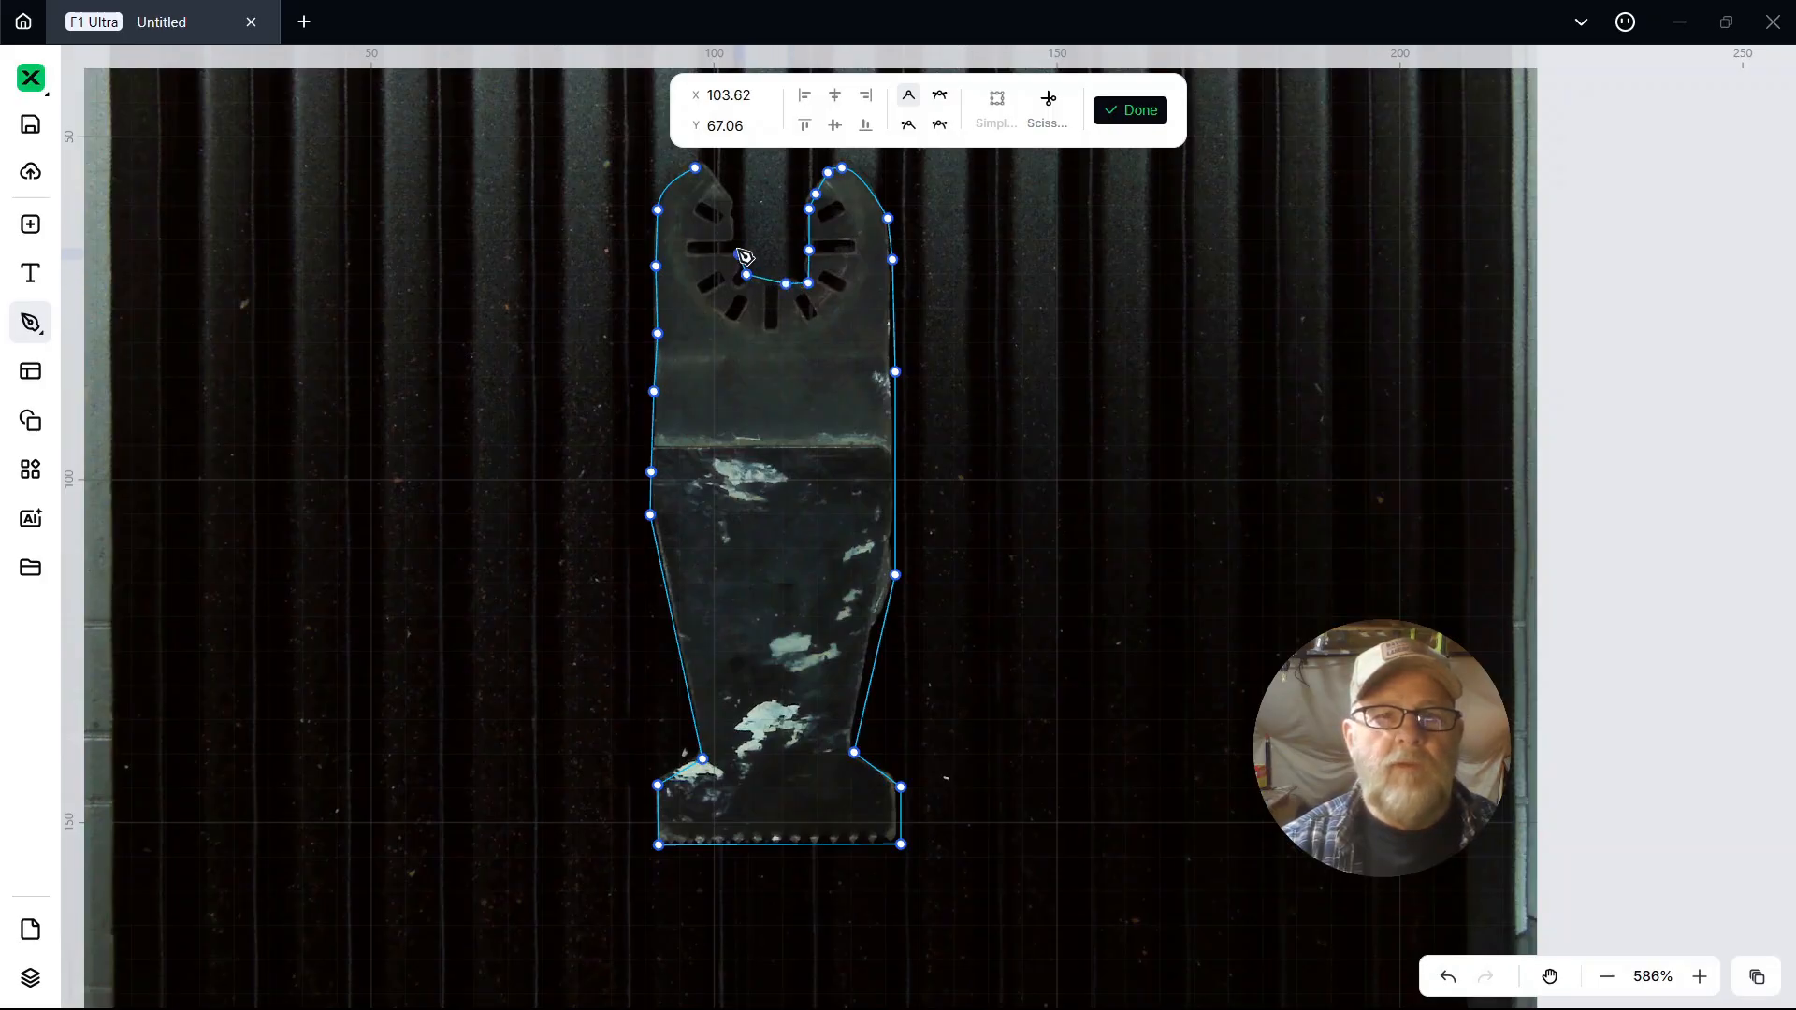
click(738, 223)
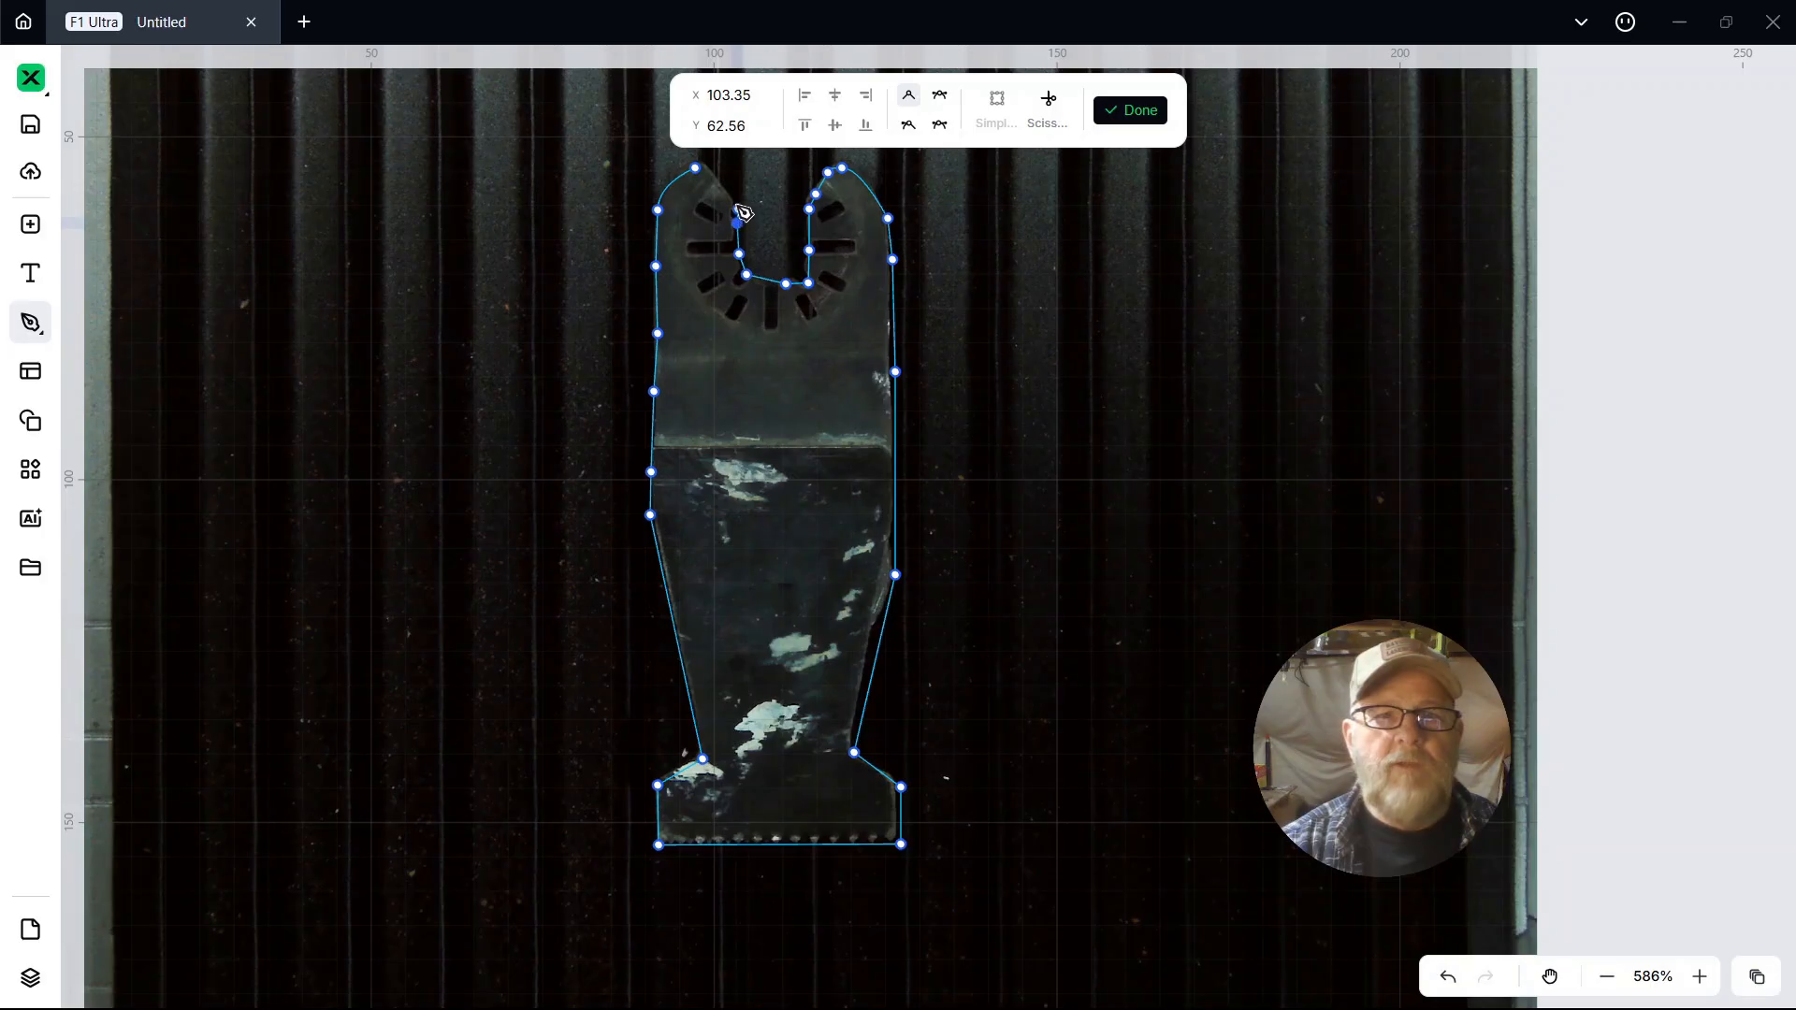
click(739, 204)
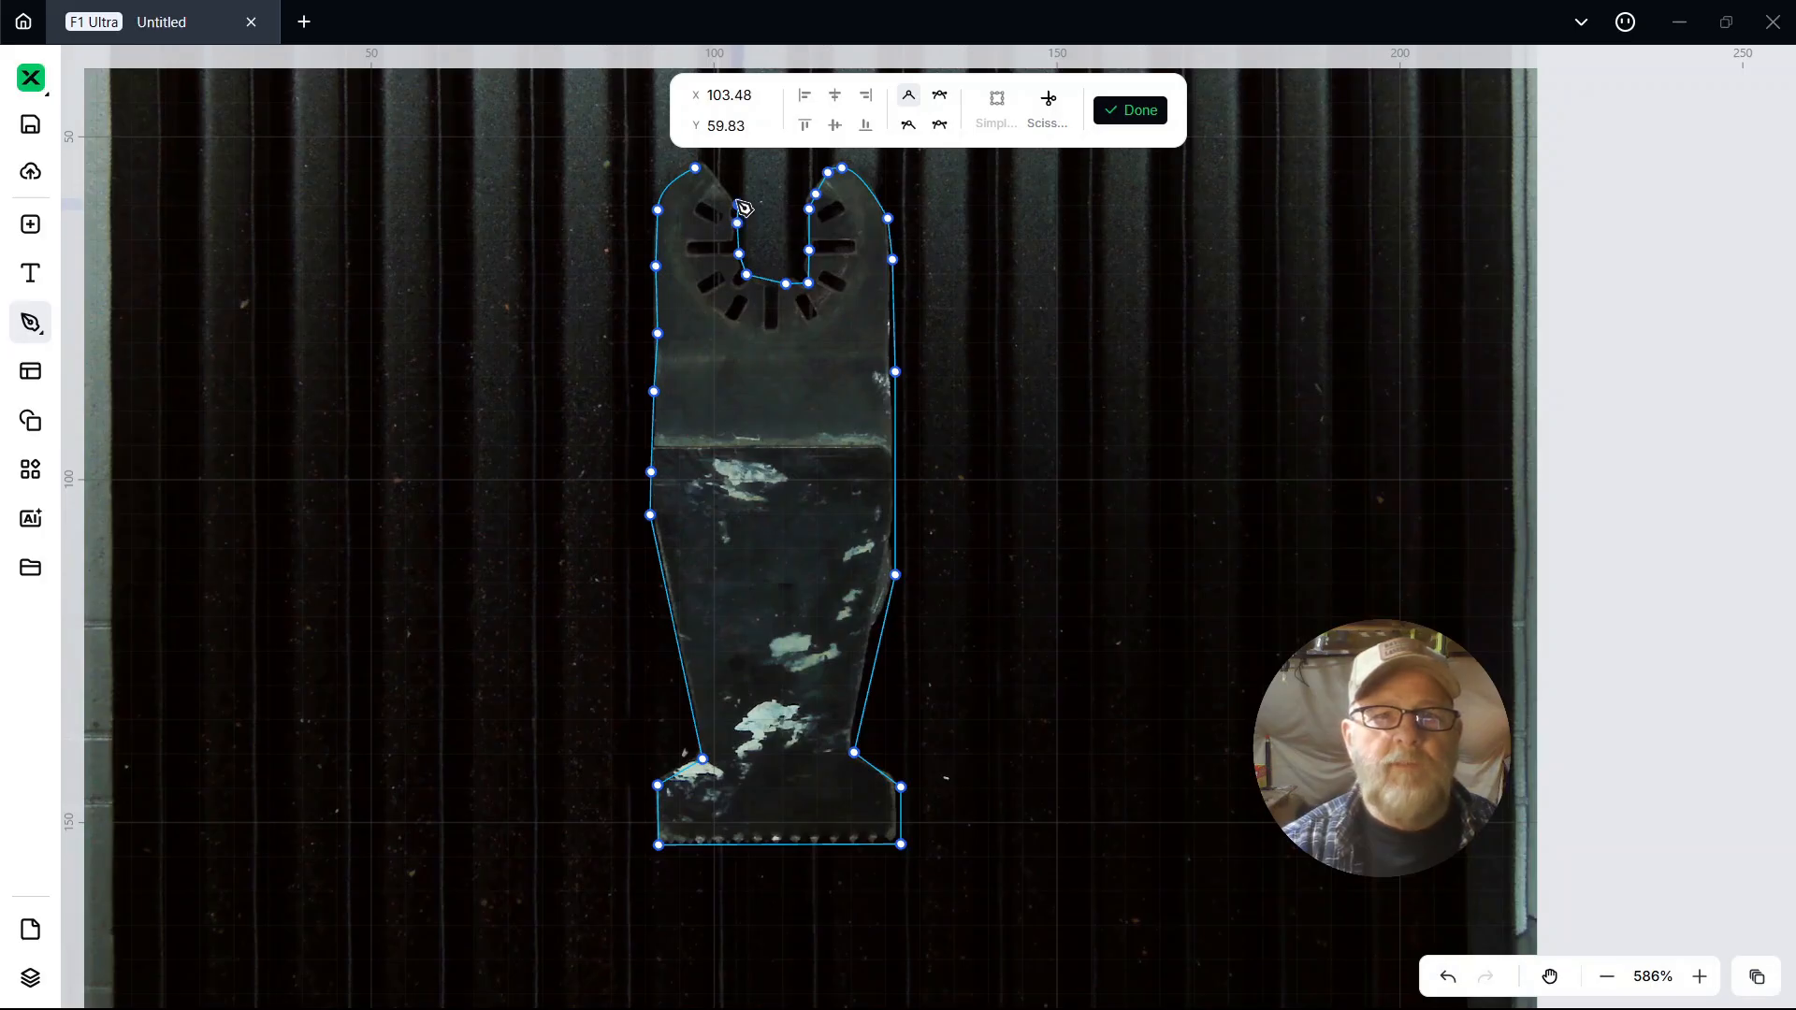
click(696, 168)
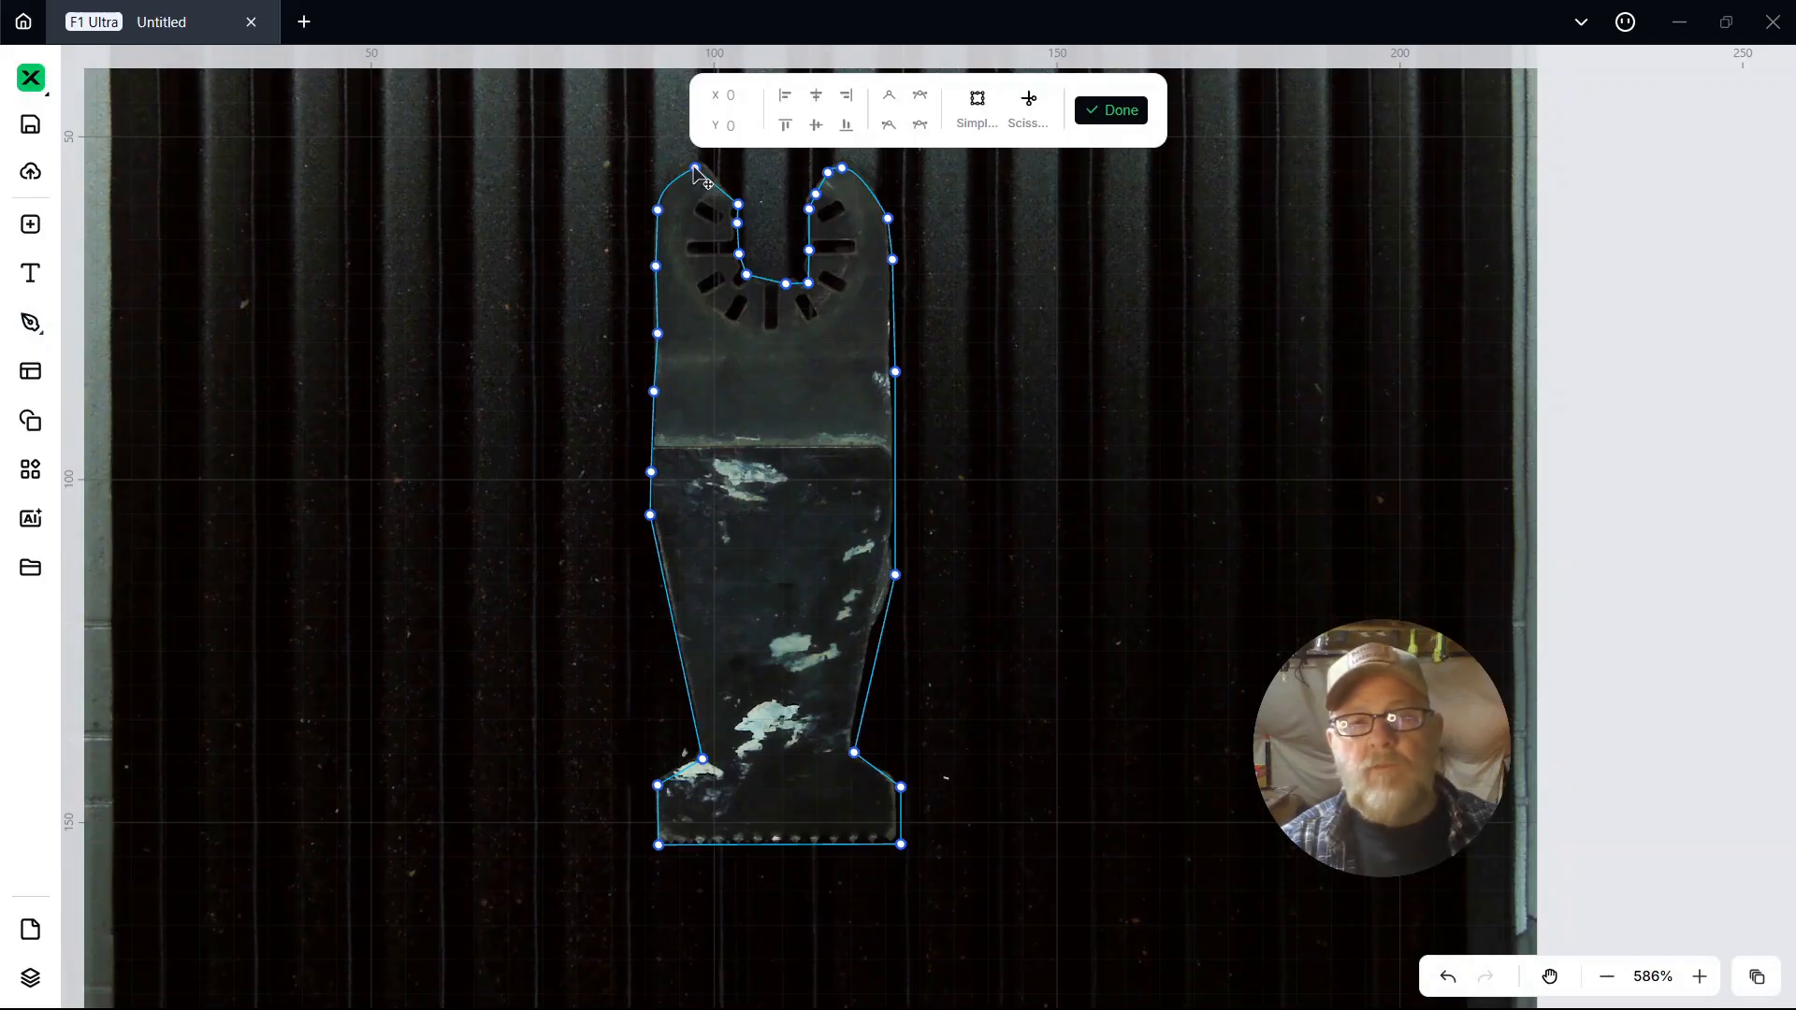
Step: Give the outline's left prong tip point perfect symmetry so the tip is curved, and finish editing the vector
click(753, 190)
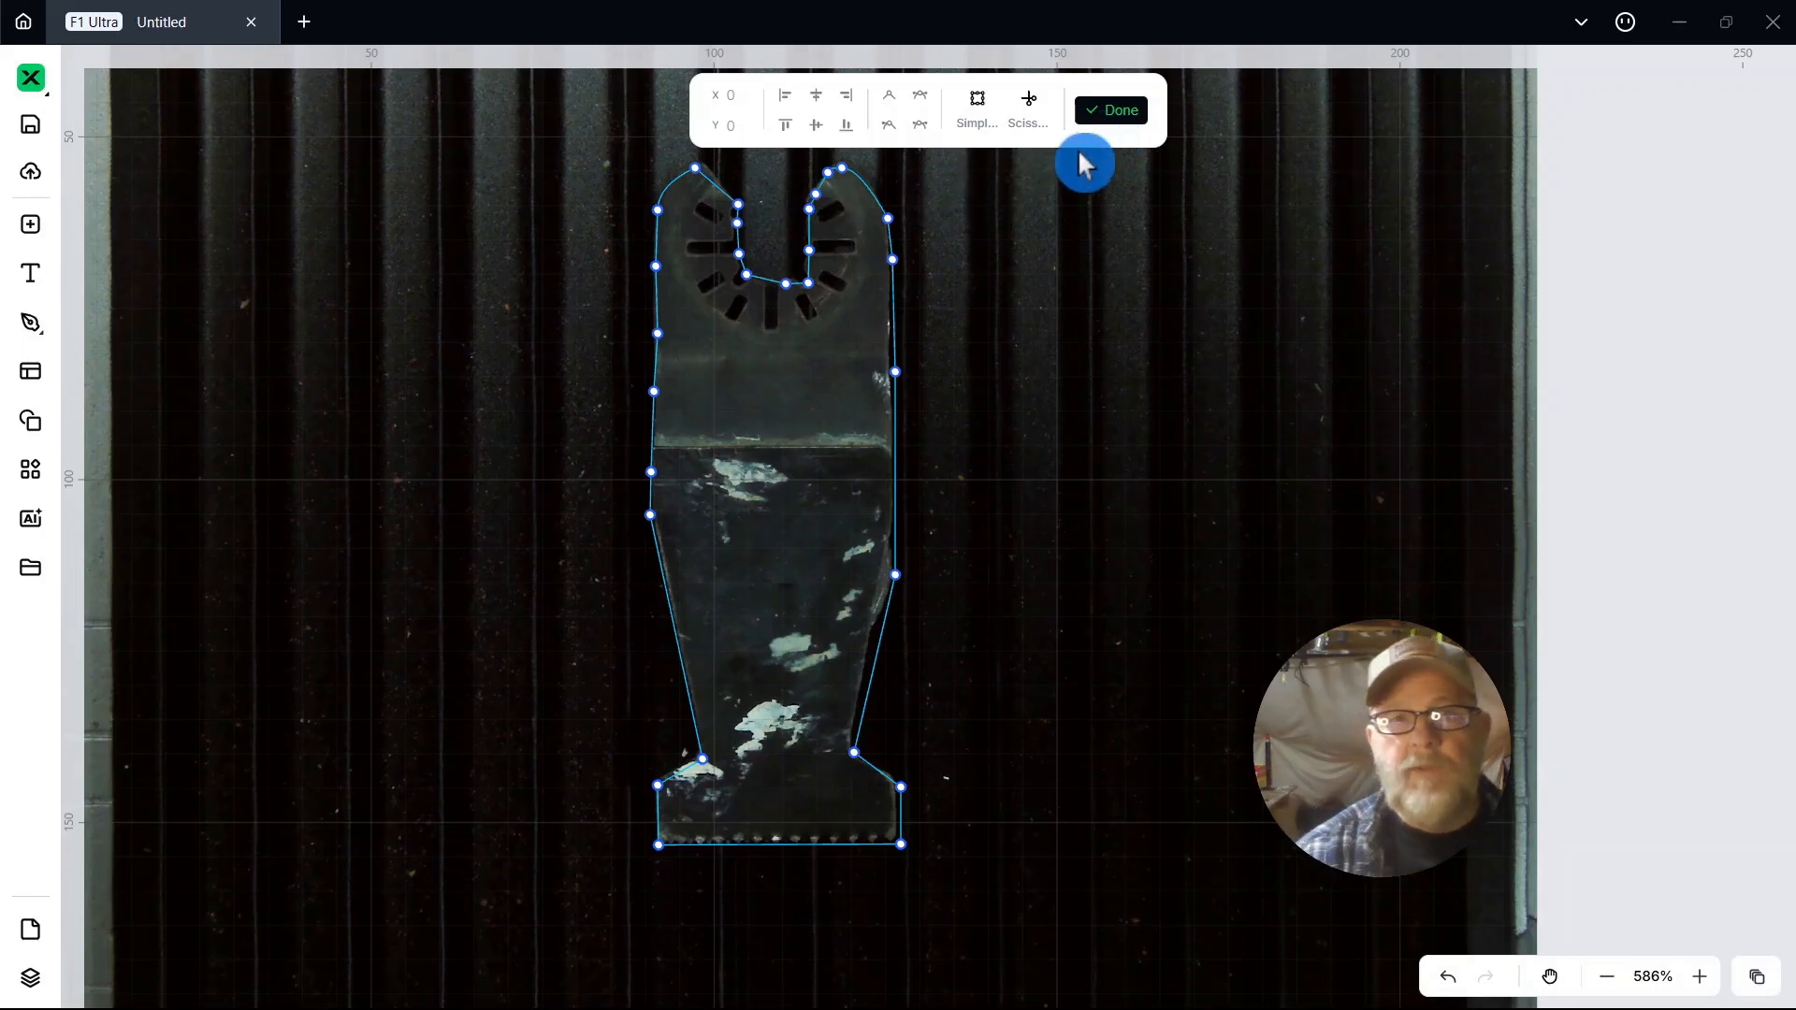
click(695, 169)
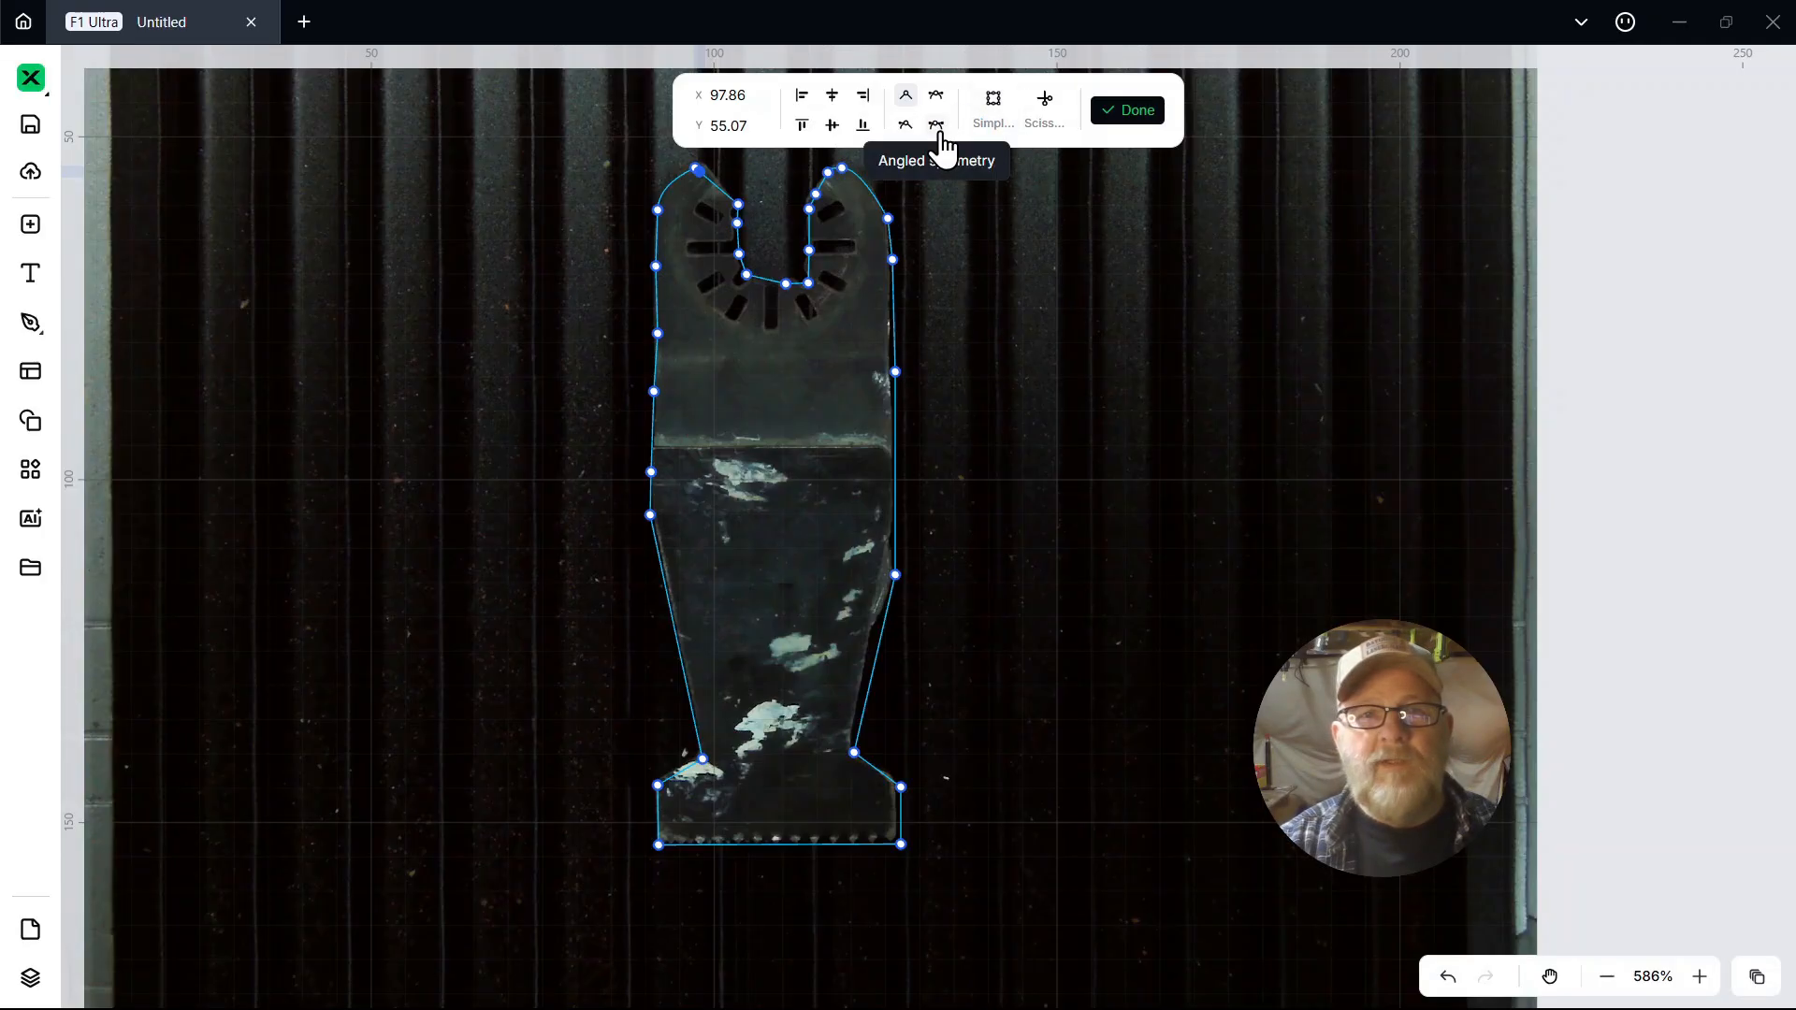
click(937, 130)
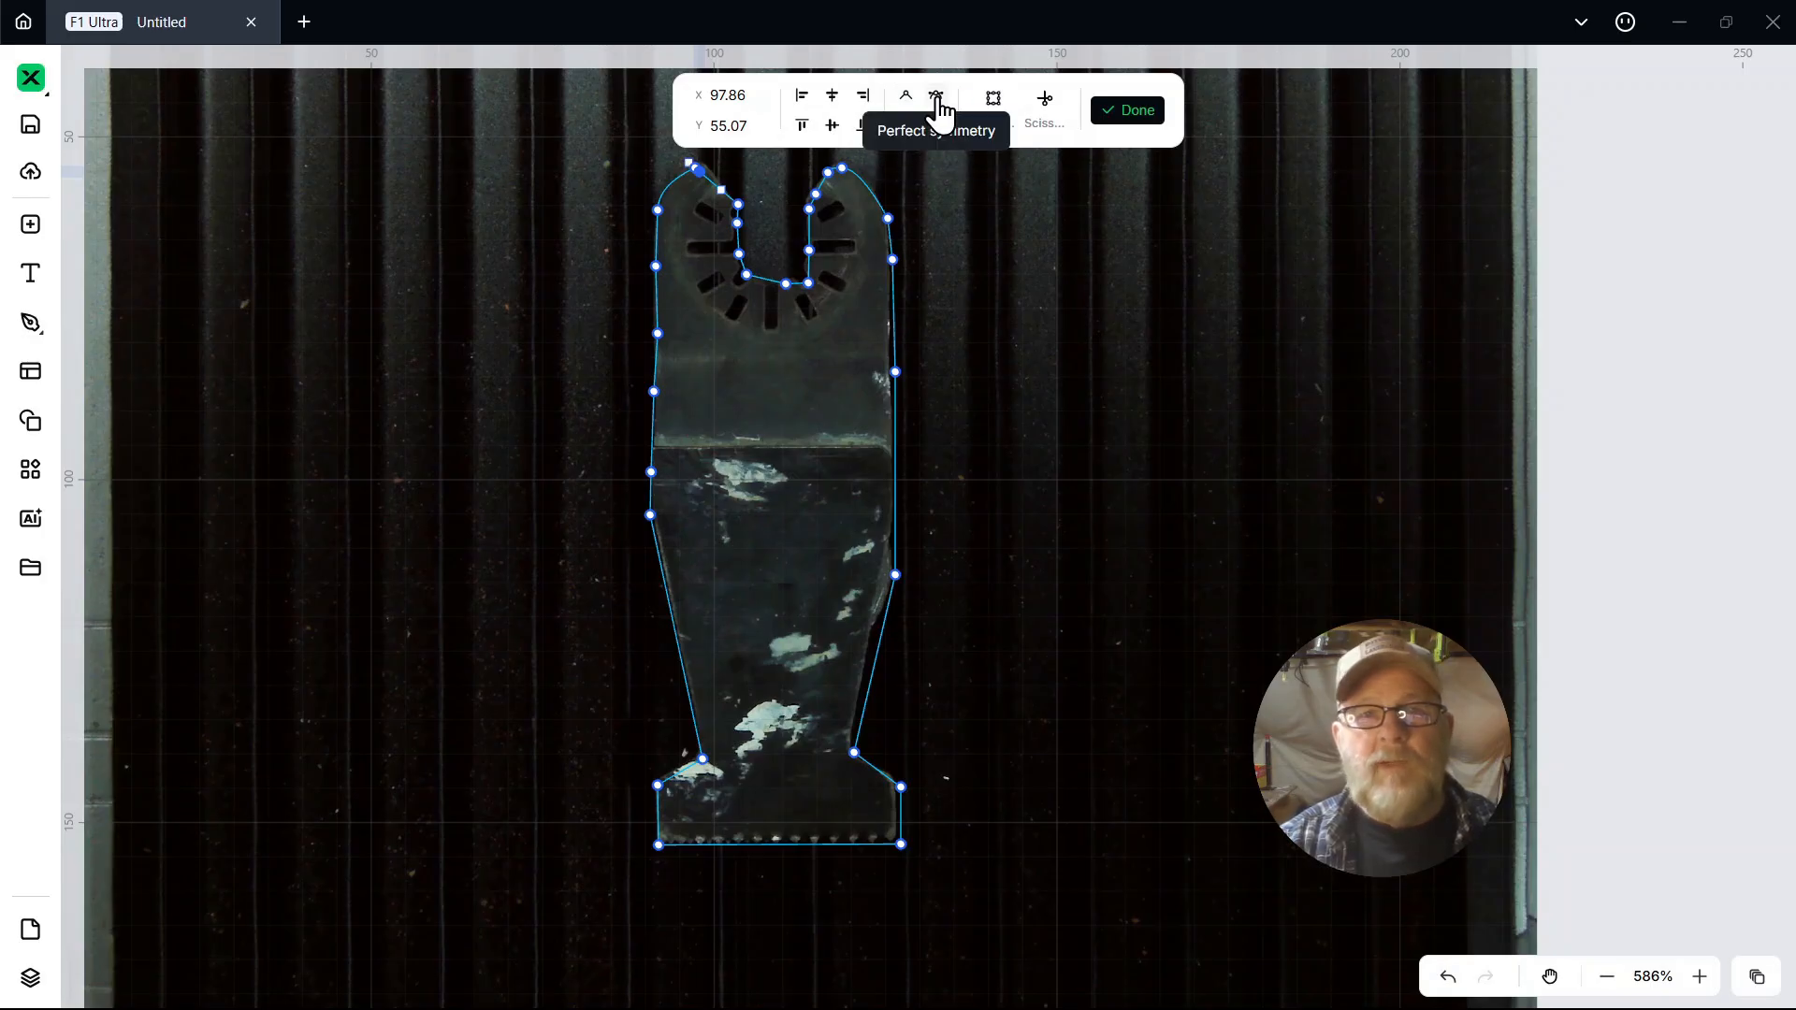
click(937, 103)
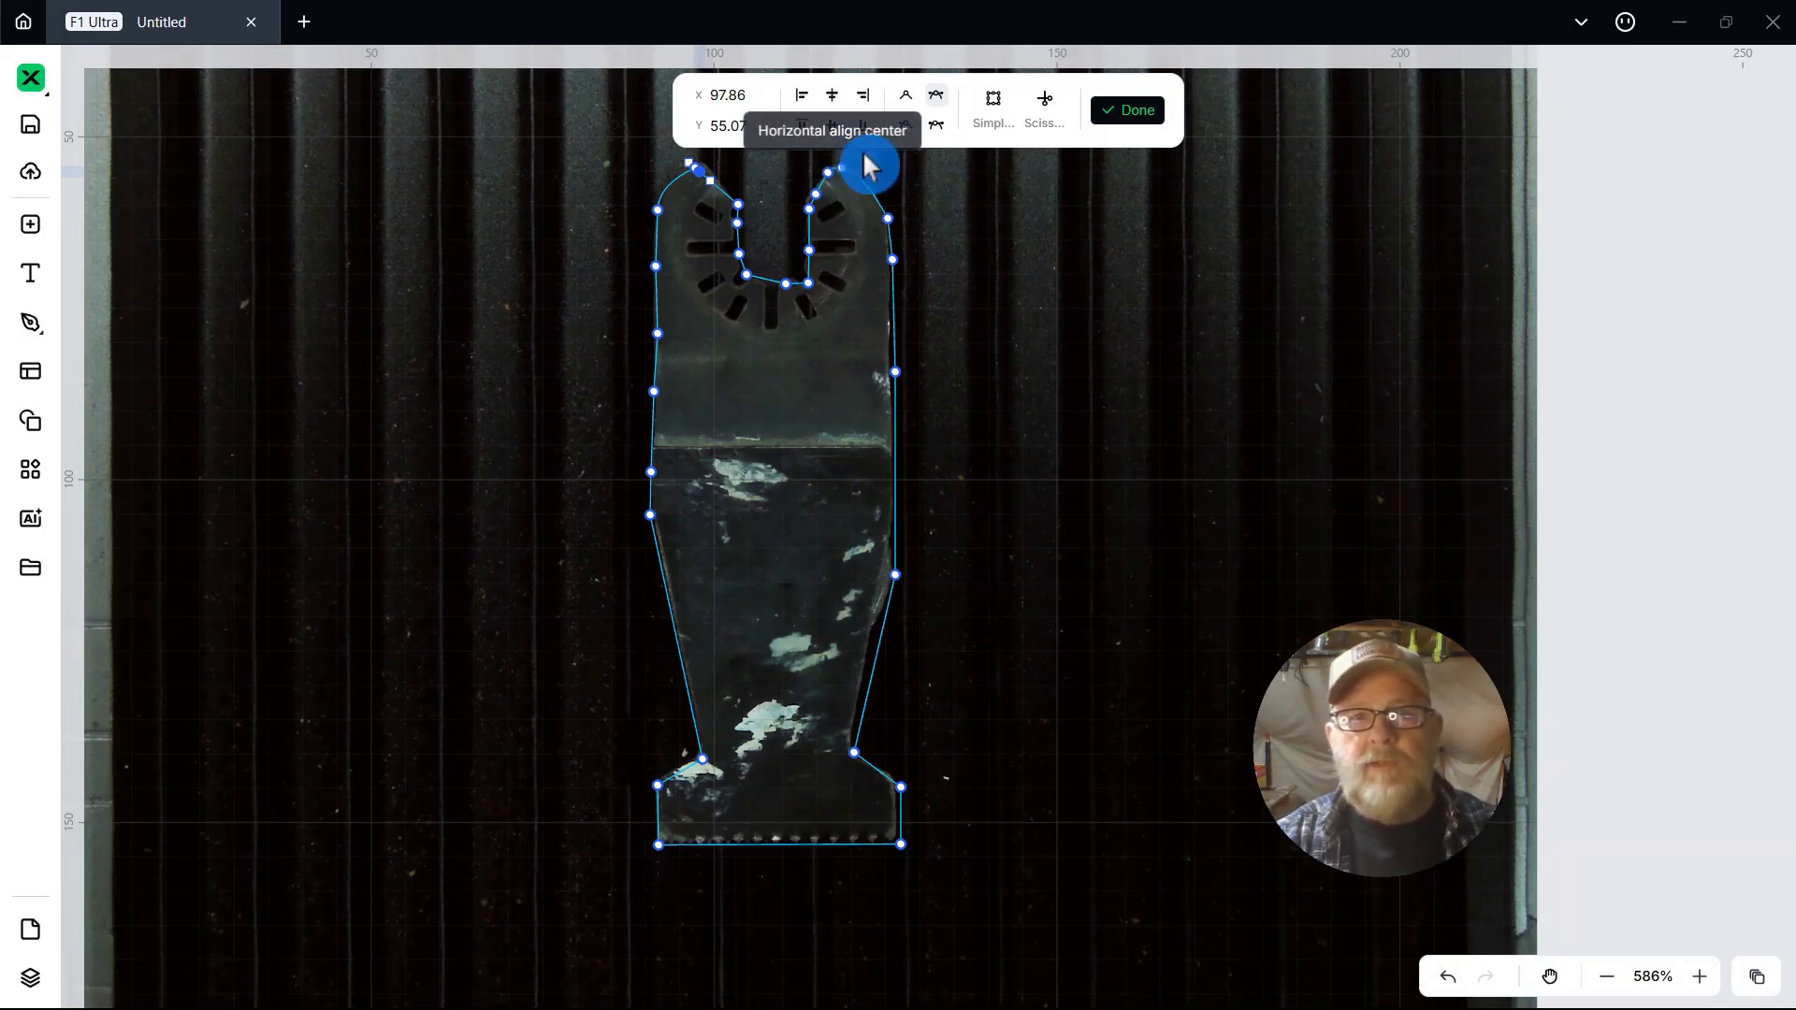
click(1132, 110)
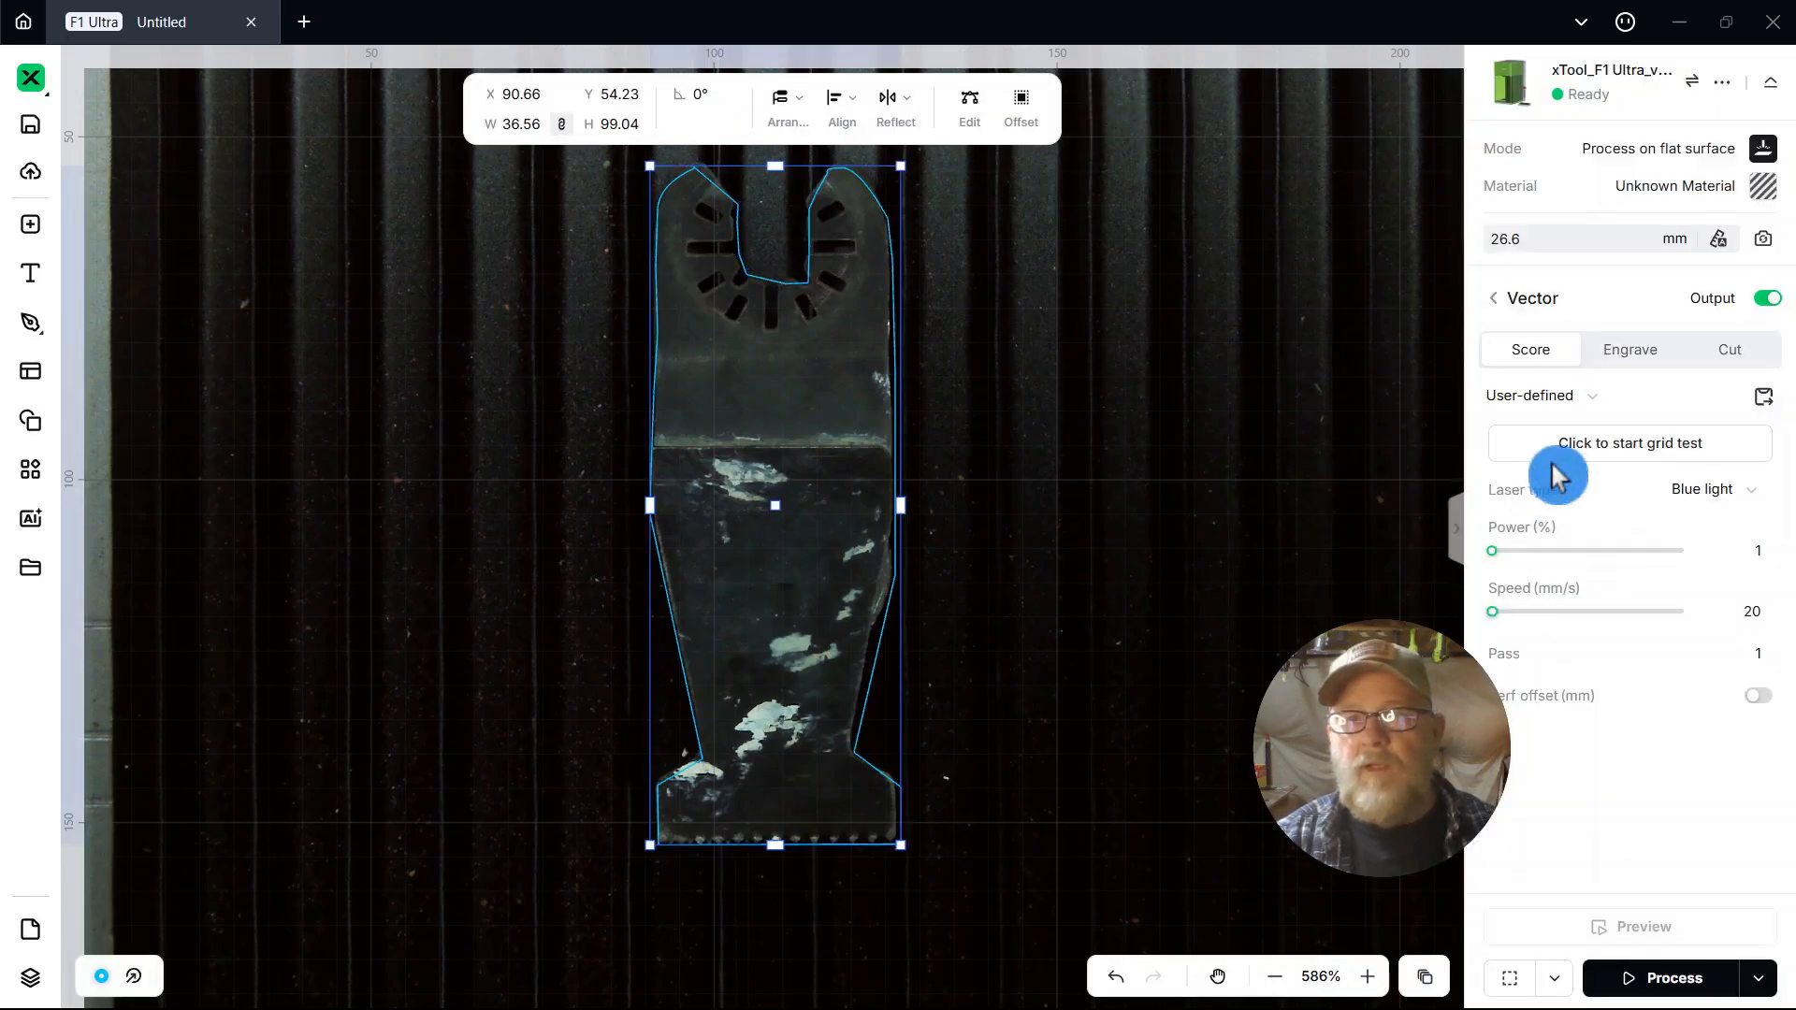
Step: Set the blade shape to Engrave and fit it over the blade, enlarged to about 37.25 × 100.93 mm at about X 89.49, Y 52.33
click(1632, 352)
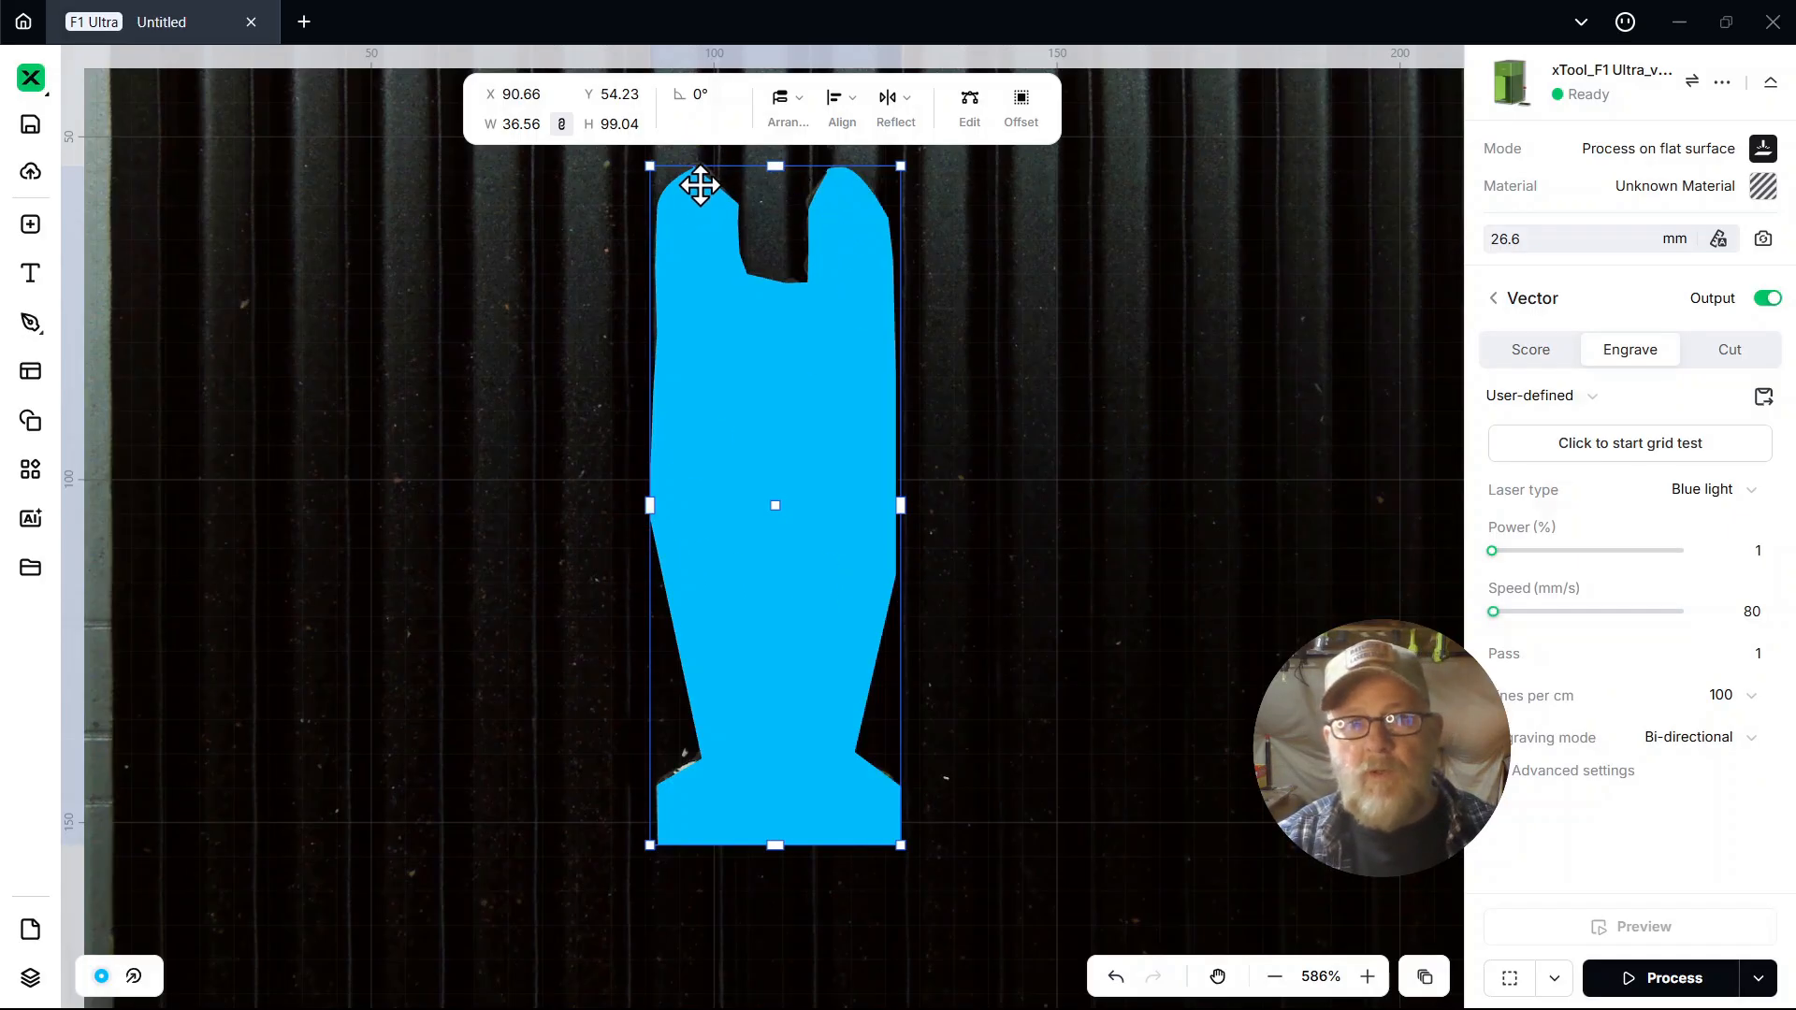
drag(774, 166, 783, 159)
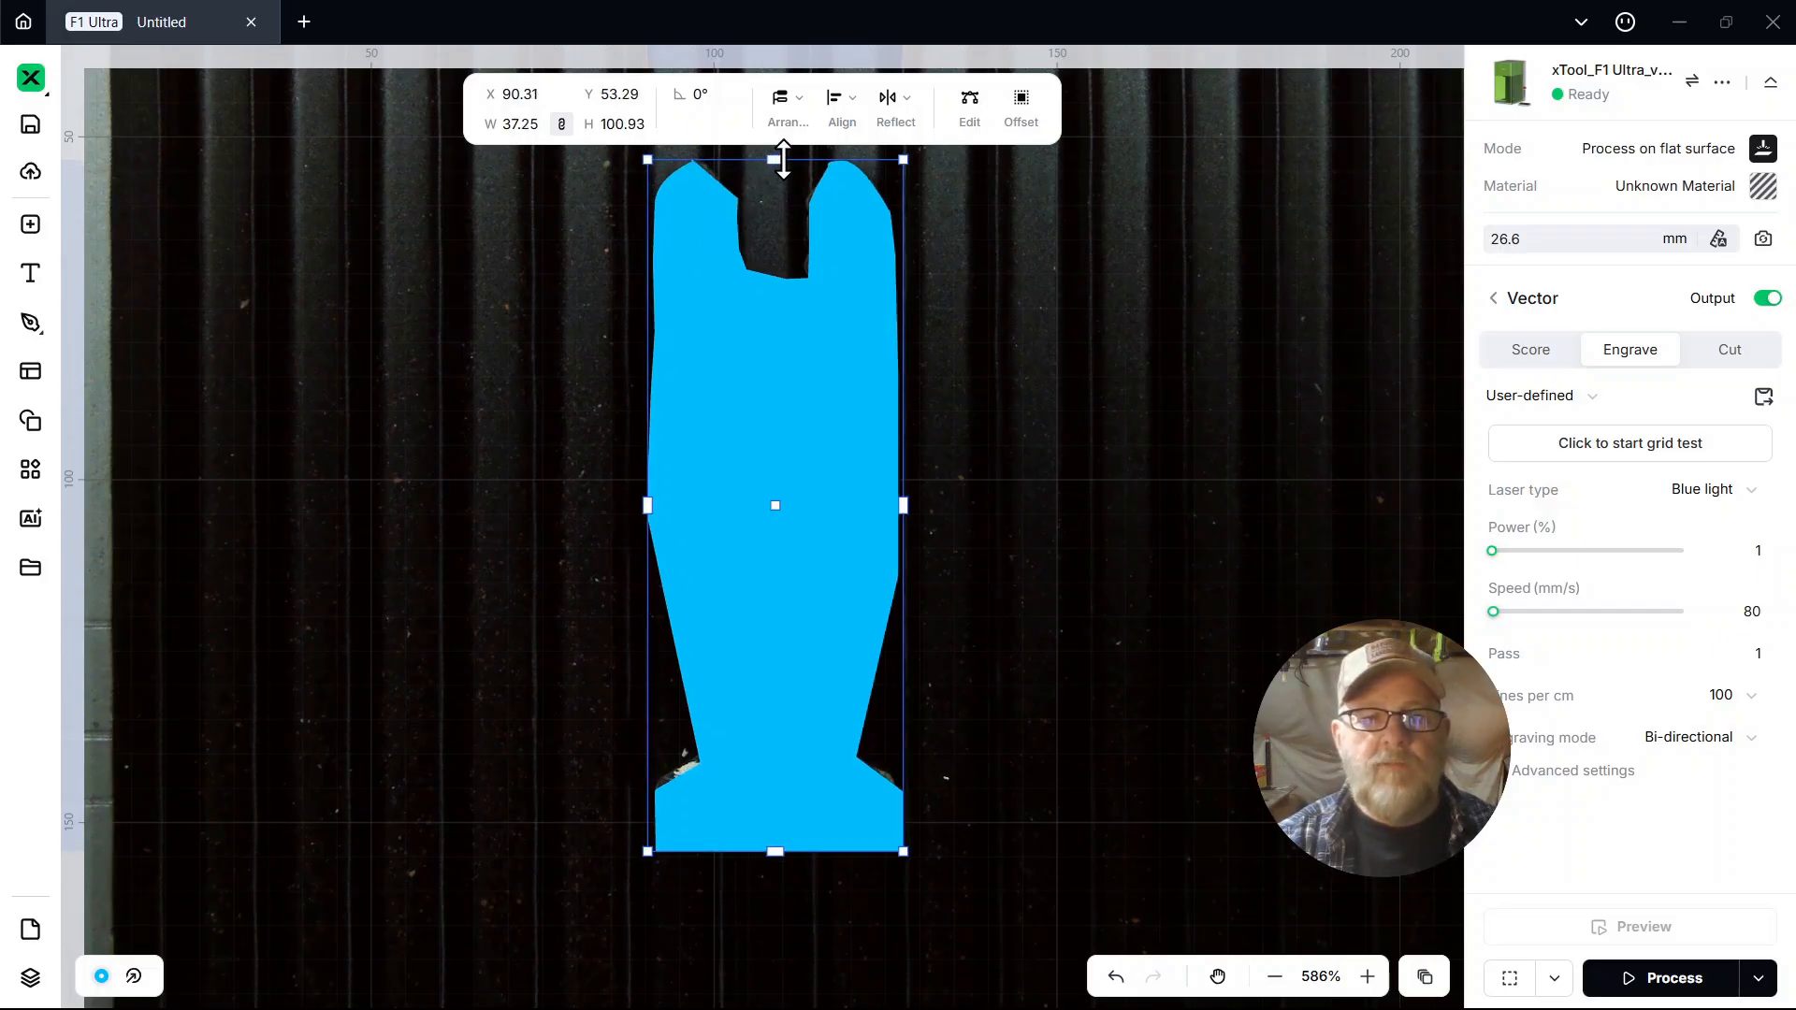
drag(767, 711, 758, 703)
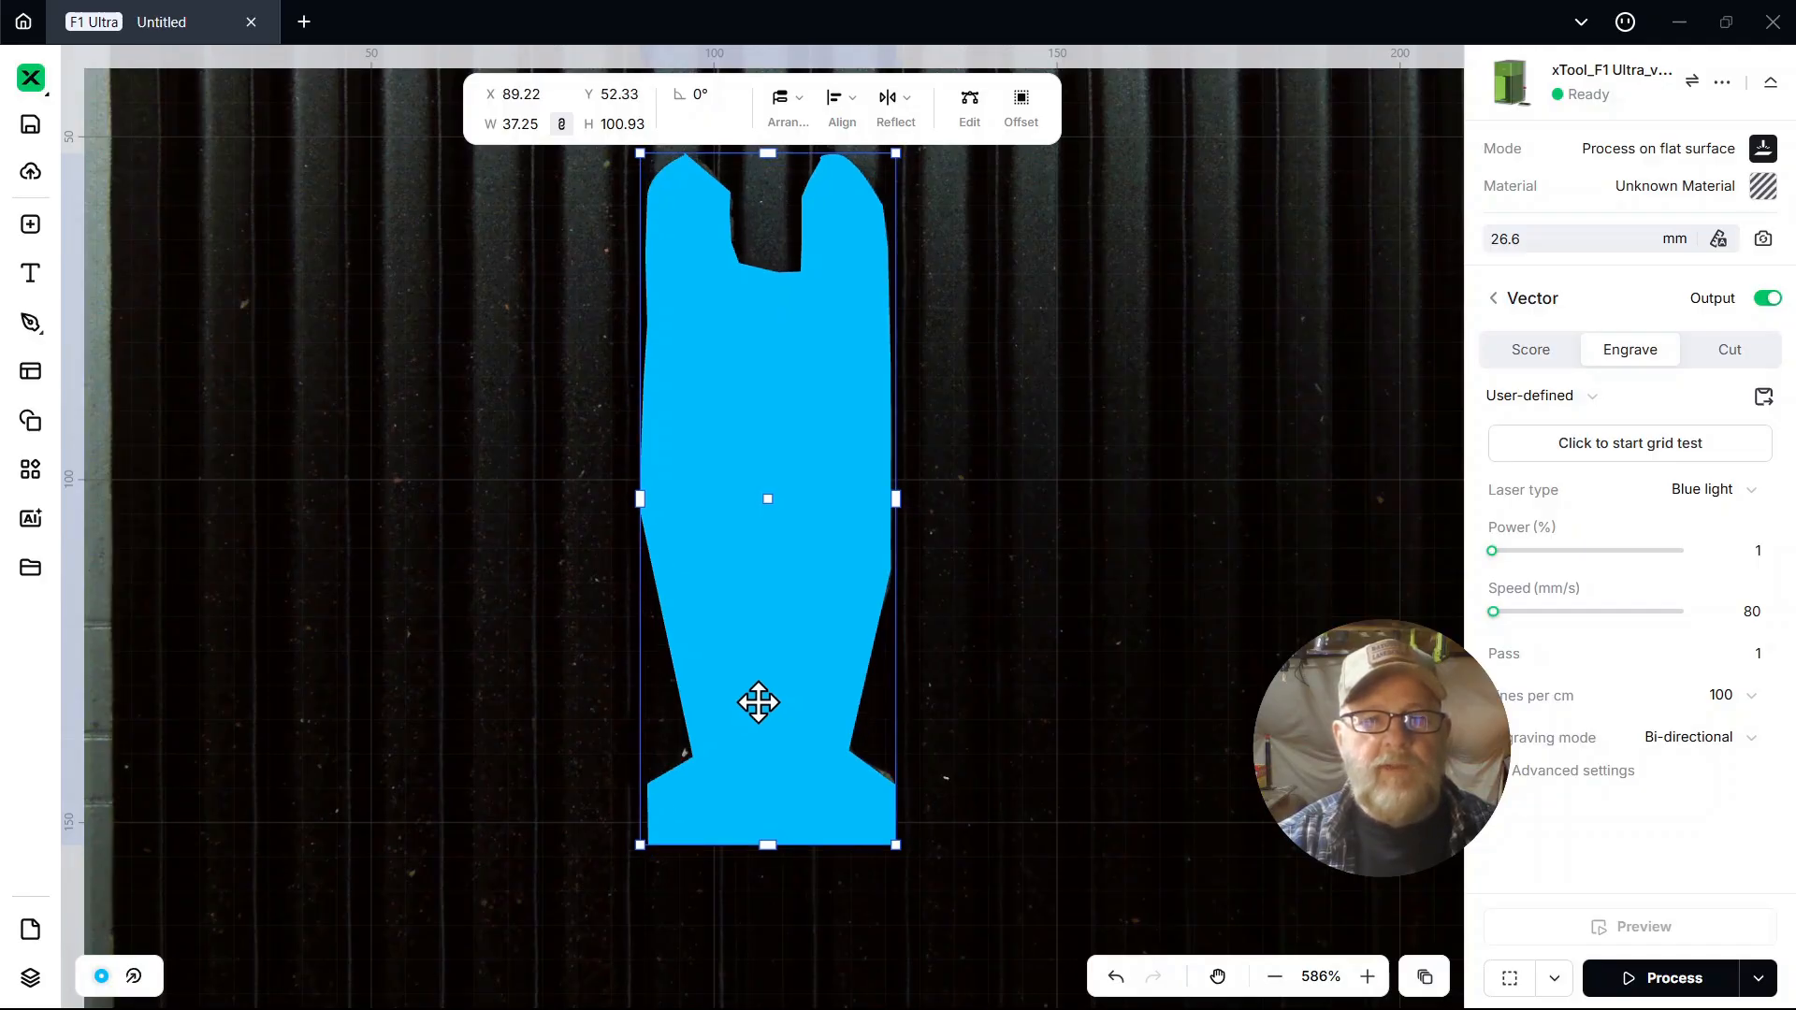
drag(758, 703, 759, 703)
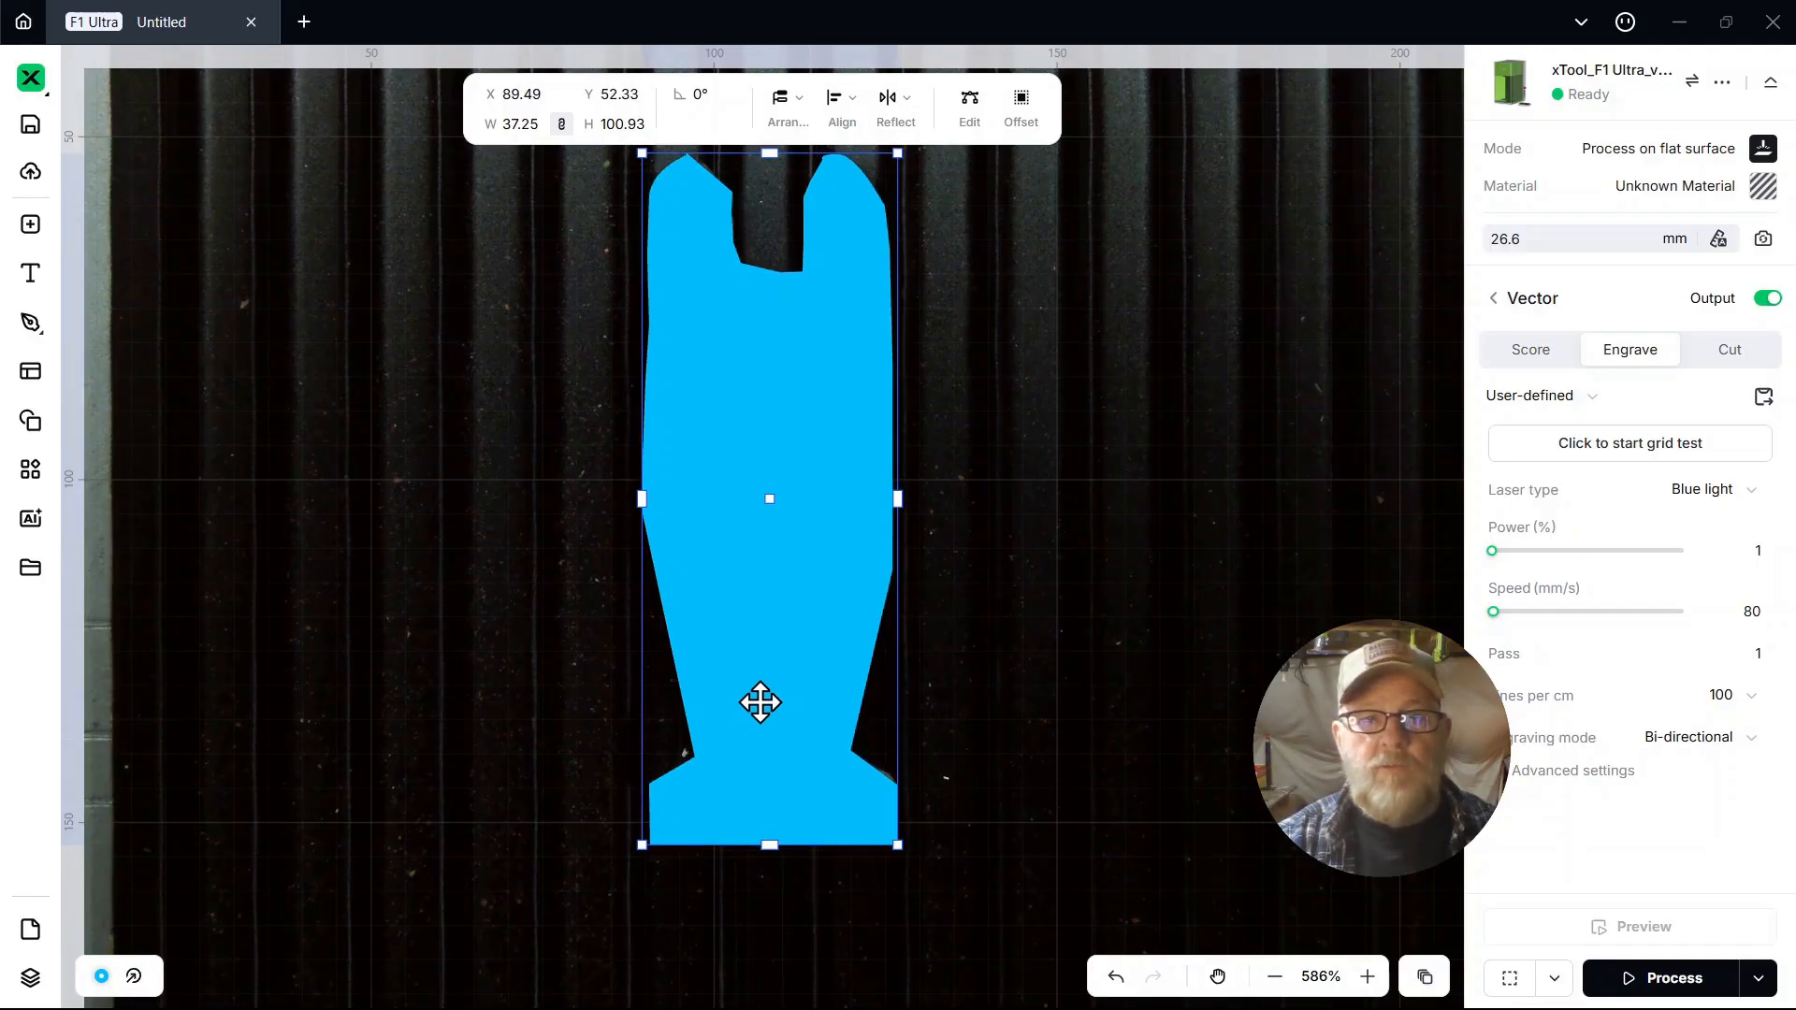